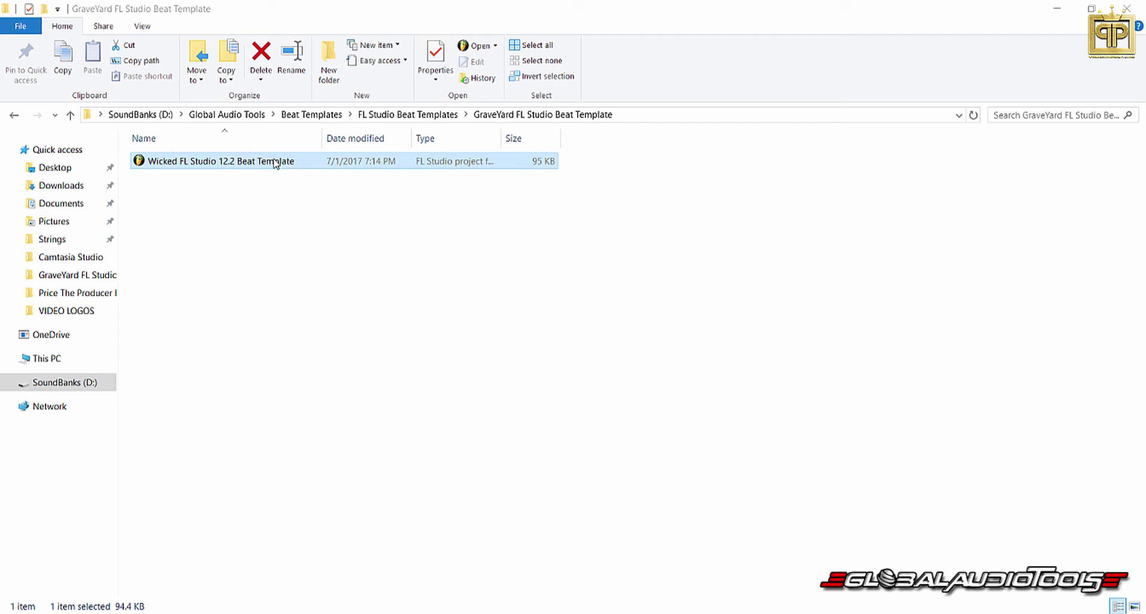
- Open the Wicked FL Studio 12.2 Beat Template project file
{"action": "double_click", "coordinate": [274, 161]}
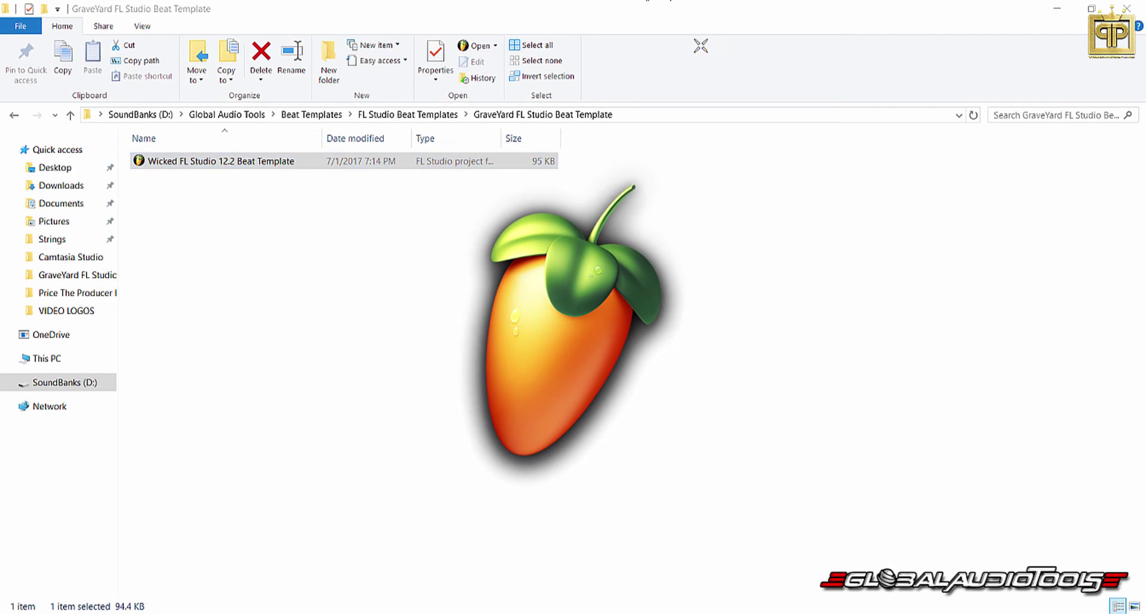
{"action": "scroll", "coordinate": [397, 109], "scroll_direction": "down", "scroll_amount": 5}
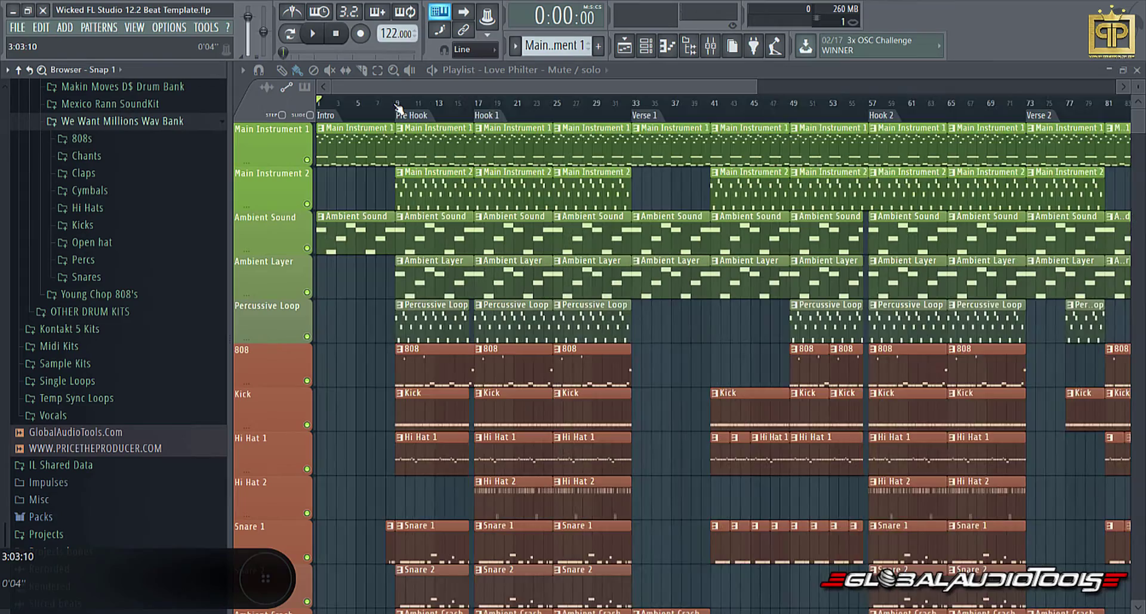
{"action": "scroll", "coordinate": [398, 109], "scroll_direction": "up", "scroll_amount": 1}
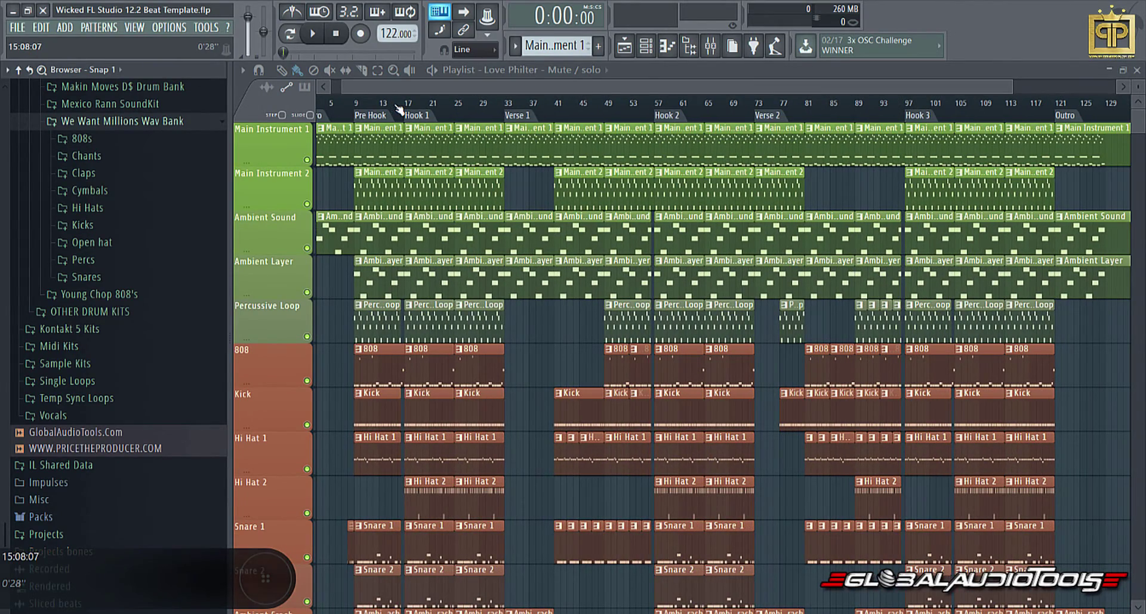
{"action": "scroll", "coordinate": [477, 143], "scroll_direction": "down", "scroll_amount": 3}
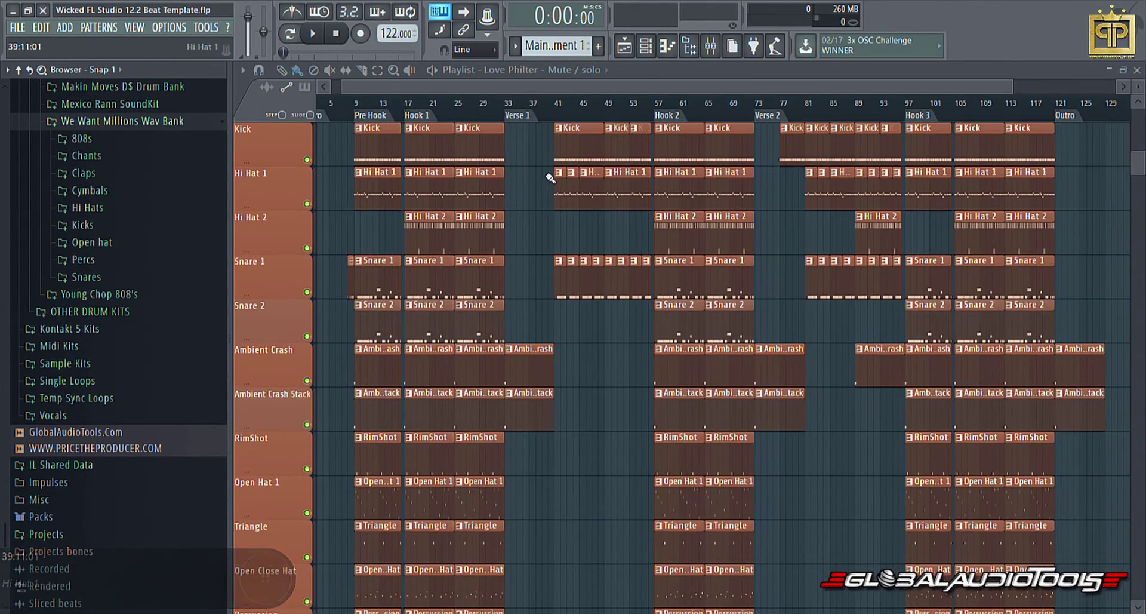
- Inspect the Hi Hat 1, Percussive Loop and Ambient Sound channel settings, then return to the playlist
{"action": "left_click", "coordinate": [646, 45]}
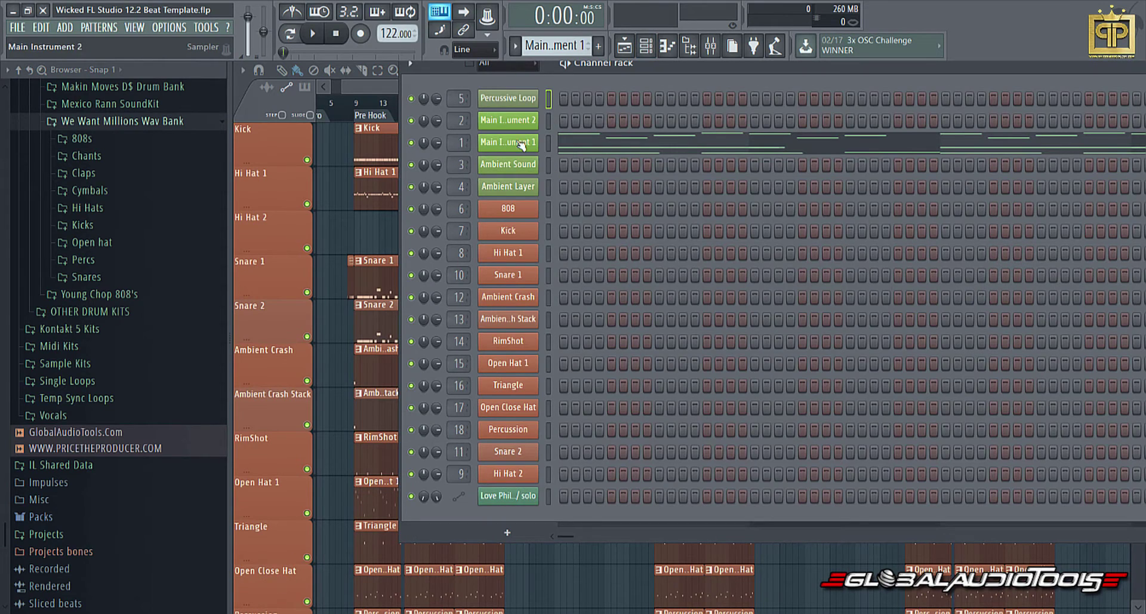
{"action": "left_click", "coordinate": [510, 254]}
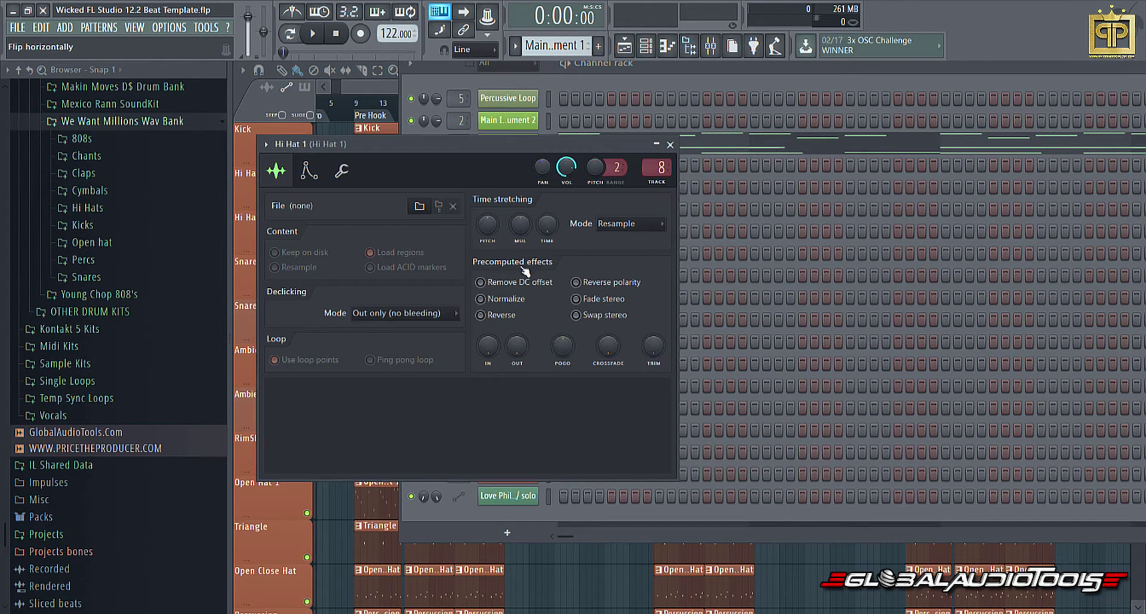
{"action": "left_click", "coordinate": [514, 99]}
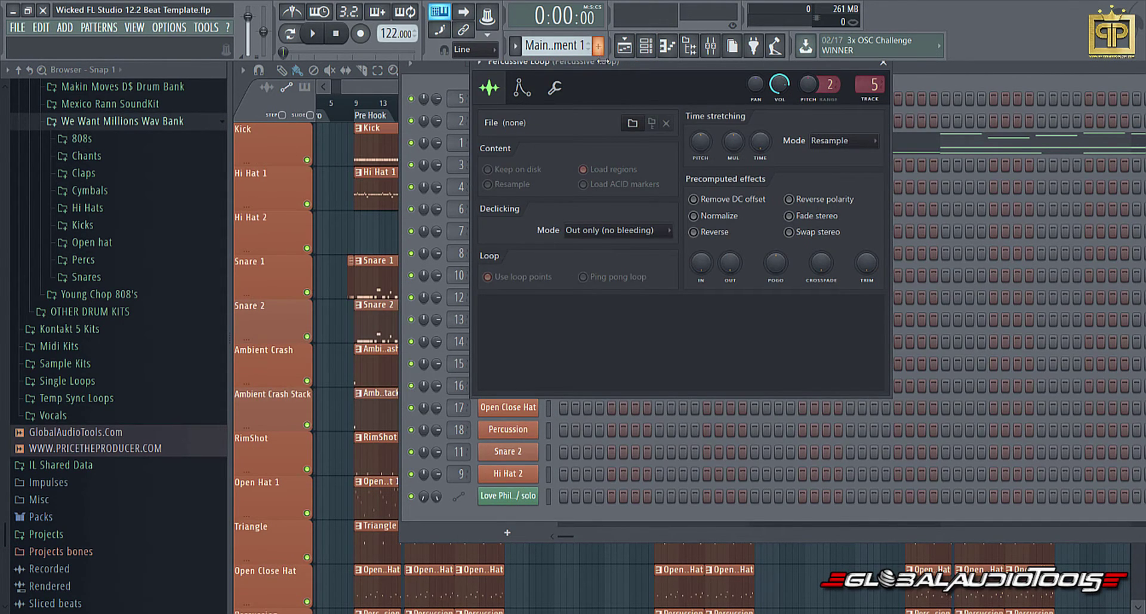
{"action": "left_click_drag", "start_coordinate": [604, 62], "coordinate": [675, 154]}
{"action": "left_click", "coordinate": [505, 168]}
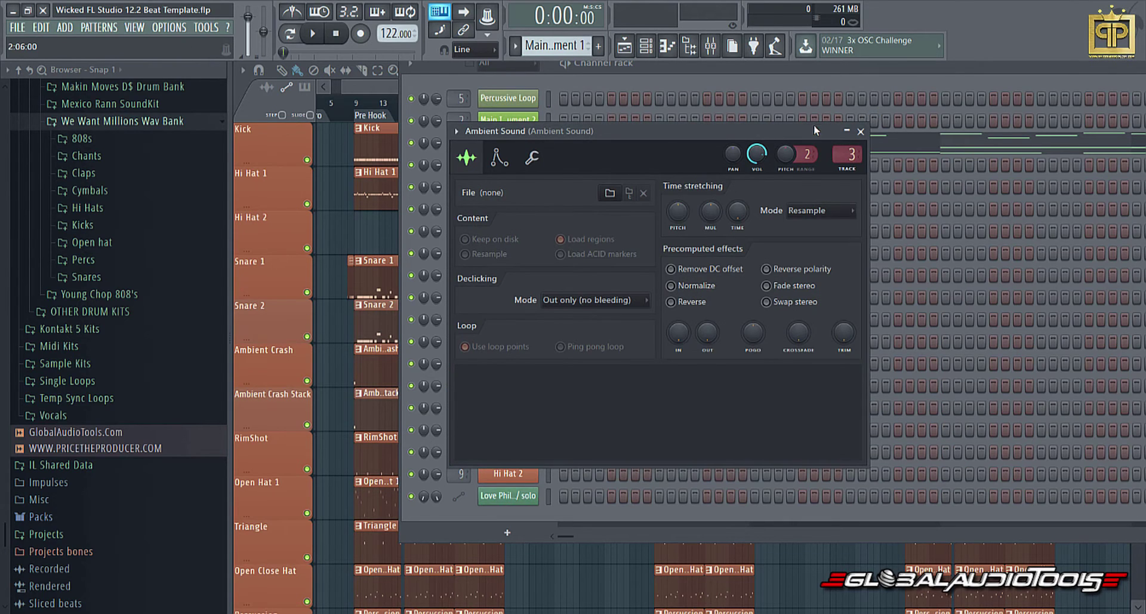
{"action": "left_click", "coordinate": [860, 131]}
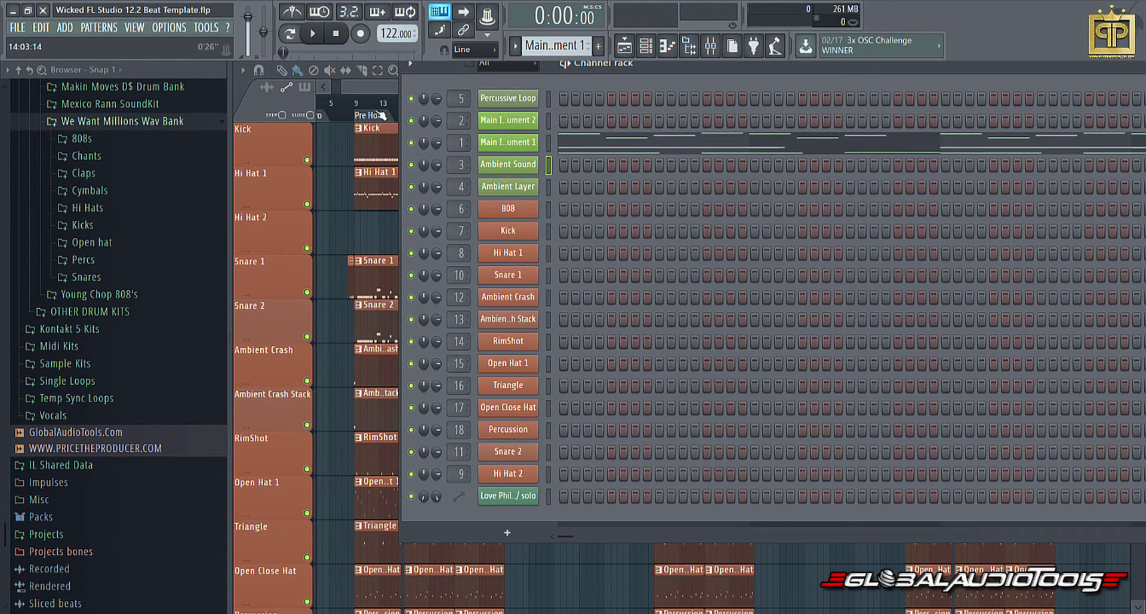
{"action": "left_click", "coordinate": [397, 103]}
{"action": "scroll", "coordinate": [467, 136], "scroll_direction": "up", "scroll_amount": 3}
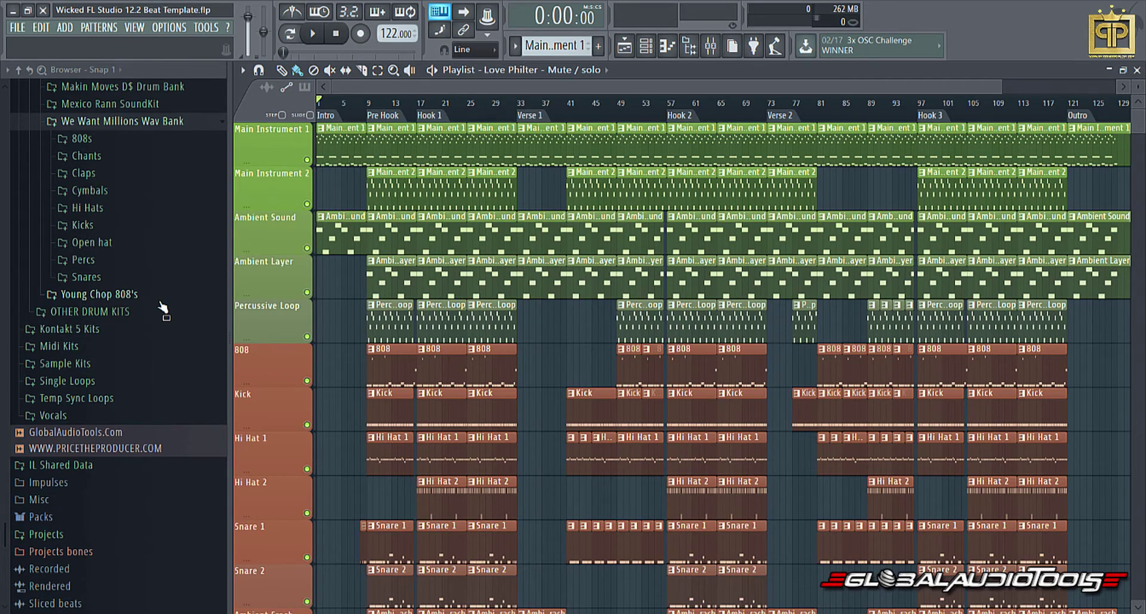
{"action": "scroll", "coordinate": [635, 267], "scroll_direction": "down", "scroll_amount": 4}
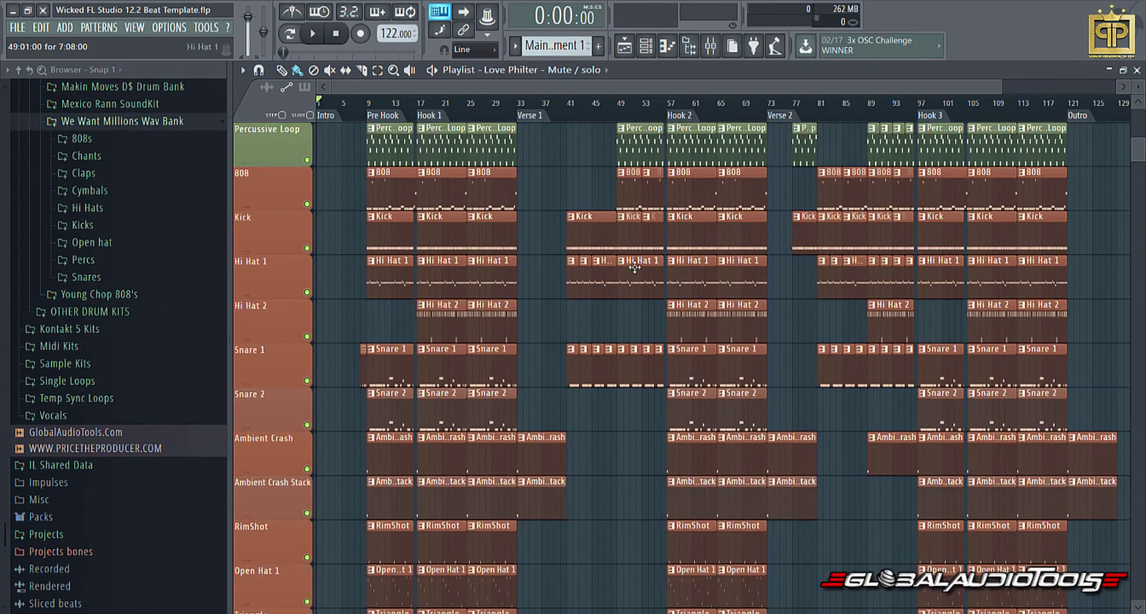
{"action": "scroll", "coordinate": [637, 275], "scroll_direction": "down", "scroll_amount": 5}
{"action": "scroll", "coordinate": [640, 283], "scroll_direction": "up", "scroll_amount": 9}
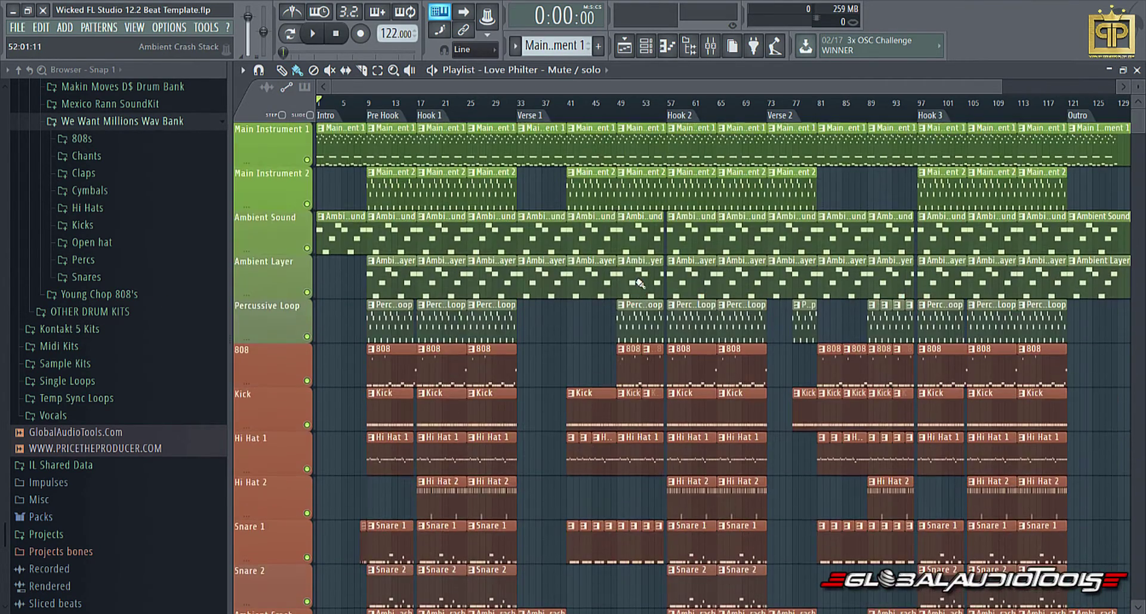
{"action": "scroll", "coordinate": [649, 289], "scroll_direction": "down", "scroll_amount": 4}
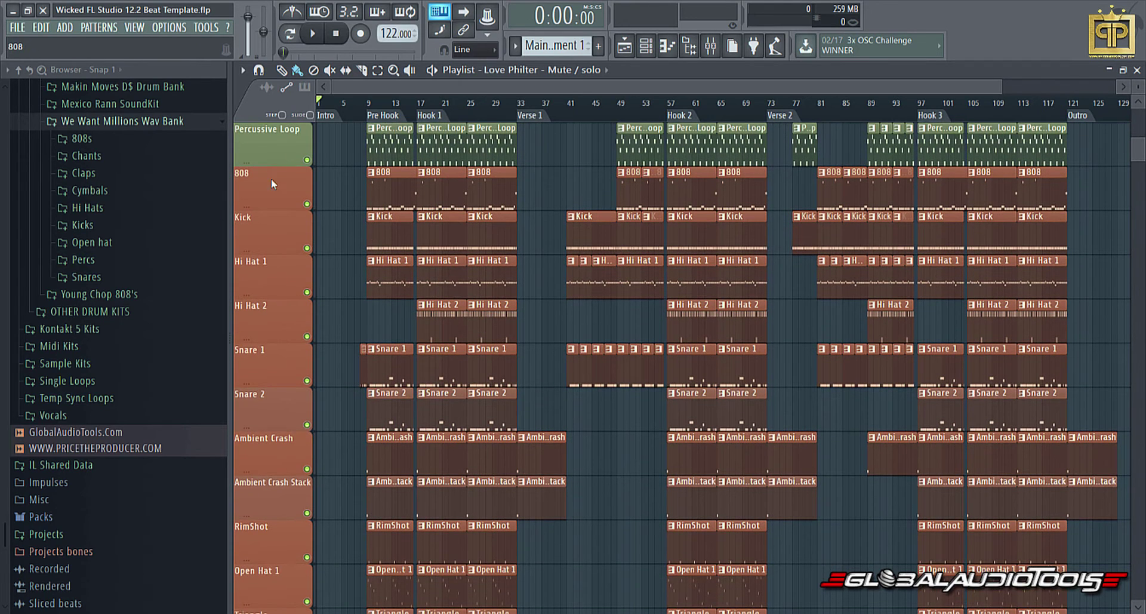
{"action": "scroll", "coordinate": [316, 443], "scroll_direction": "down", "scroll_amount": 5}
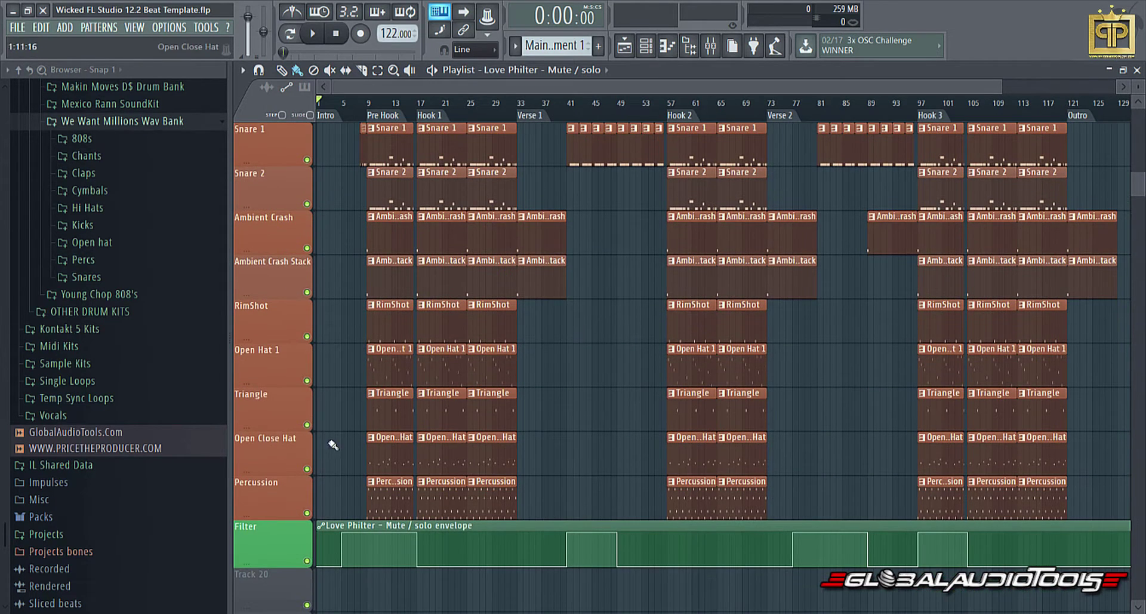
- Open the mixer and step through the Filter, Open Close Hat, Percussion and Ambient Sound inserts
{"action": "left_click", "coordinate": [710, 46]}
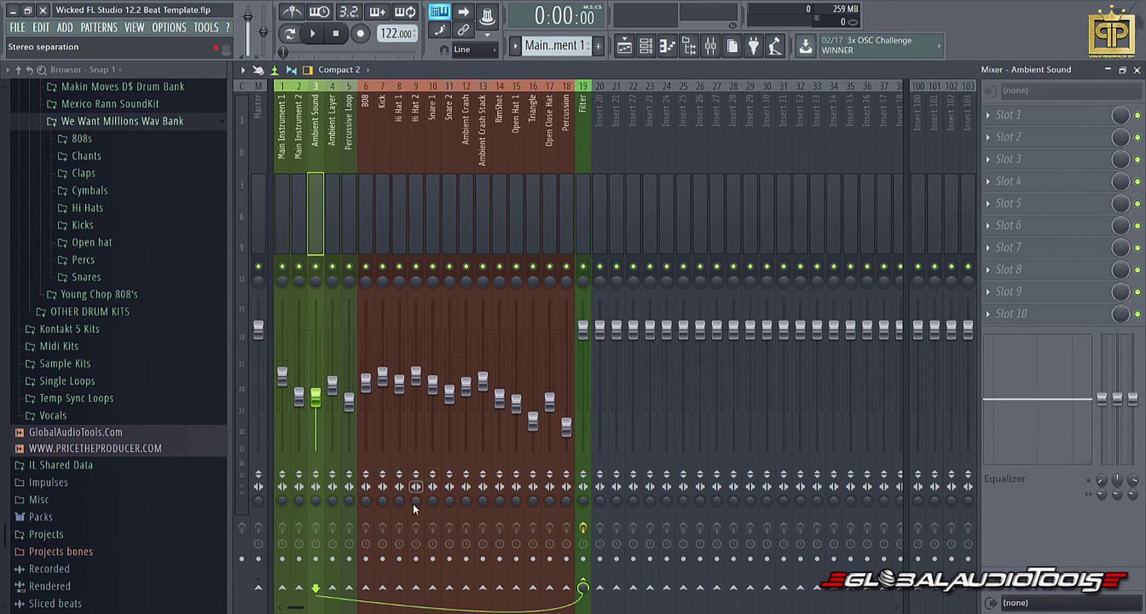
{"action": "left_click", "coordinate": [579, 117]}
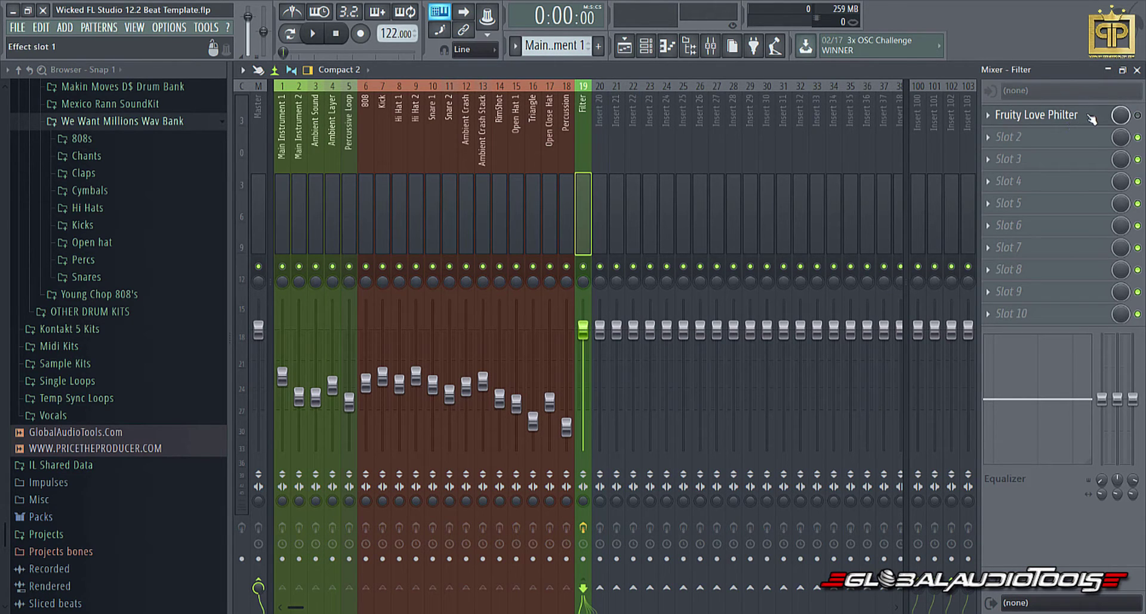
{"action": "left_click", "coordinate": [553, 107]}
{"action": "left_click", "coordinate": [559, 110]}
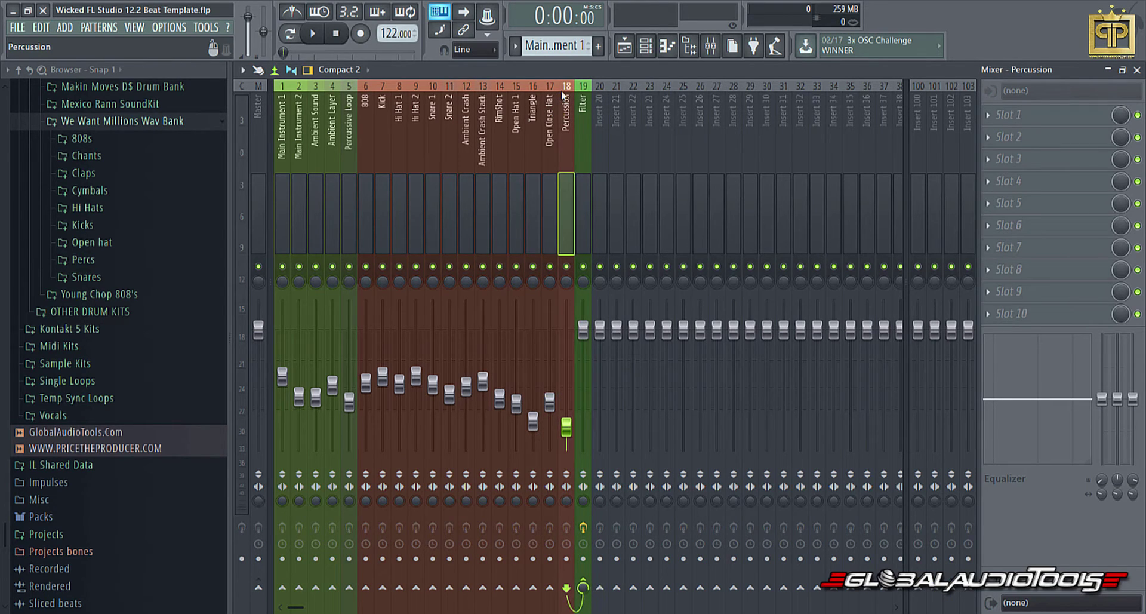
{"action": "left_click_drag", "start_coordinate": [561, 94], "coordinate": [282, 143]}
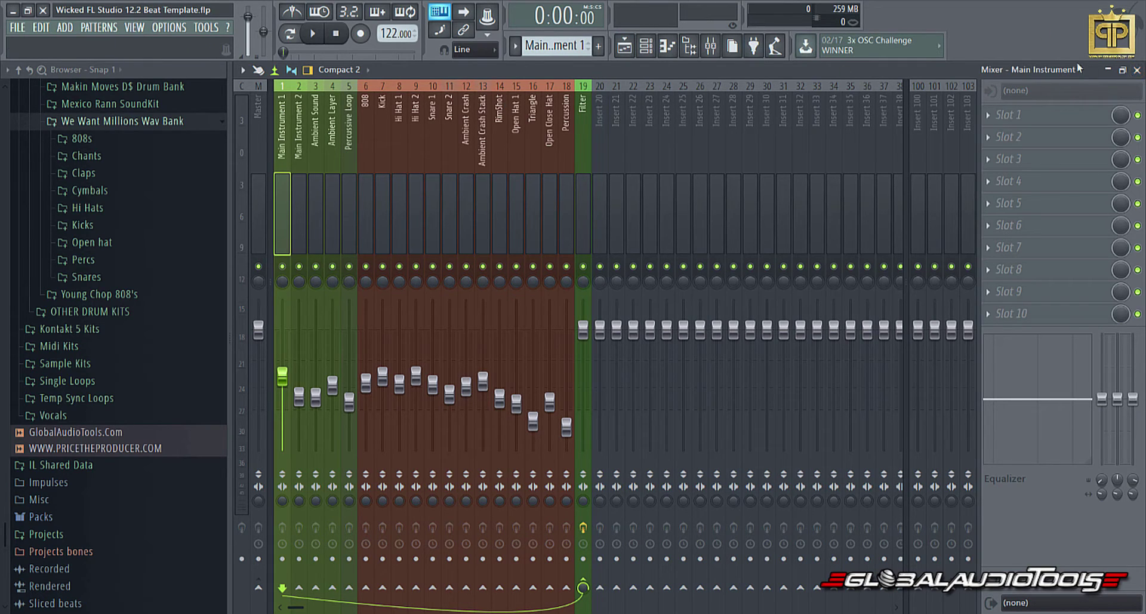
- Close the mixer to return to the playlist arrangement
{"action": "left_click", "coordinate": [1137, 70]}
{"action": "scroll", "coordinate": [425, 119], "scroll_direction": "up", "scroll_amount": 3}
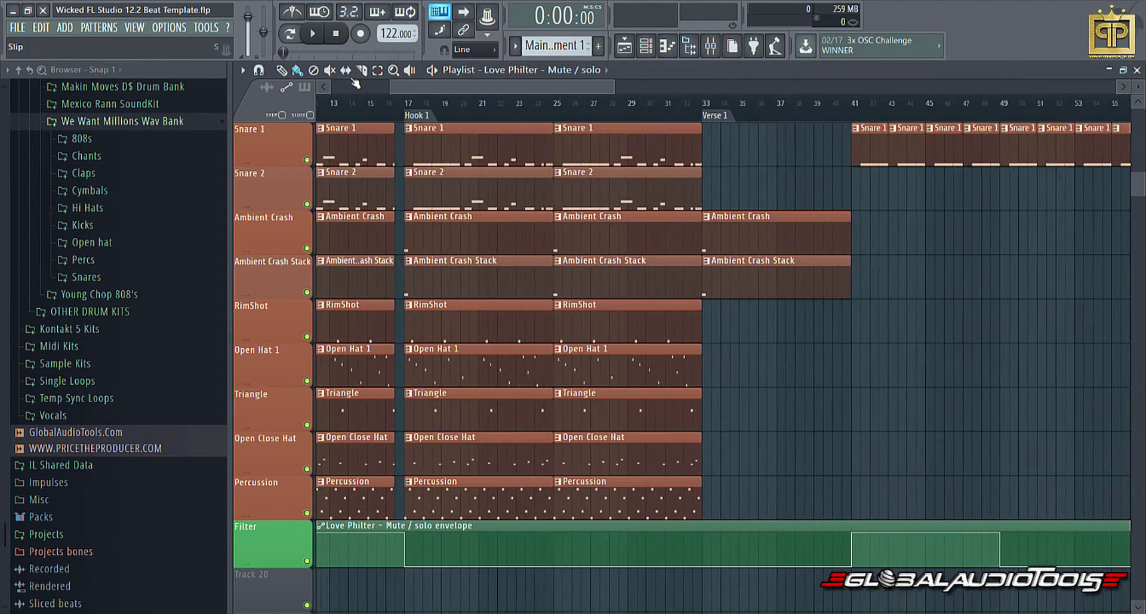
{"action": "scroll", "coordinate": [412, 124], "scroll_direction": "up", "scroll_amount": 8}
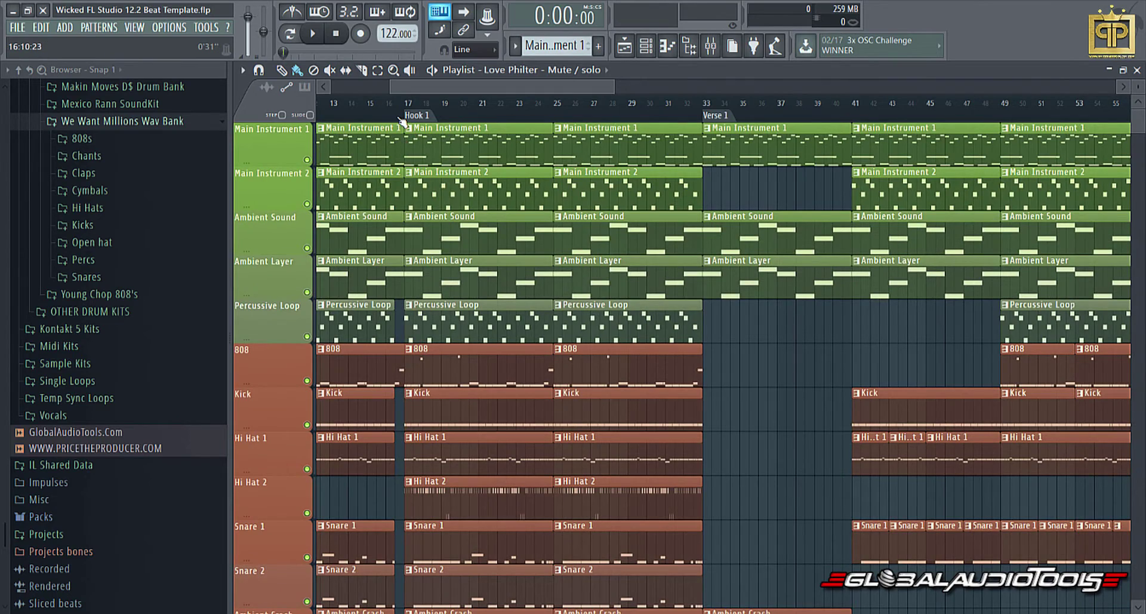
{"action": "scroll", "coordinate": [406, 110], "scroll_direction": "down", "scroll_amount": 8}
- Play the song, jumping to Hook 1, bars 45 and 64, Hook 3 and bar 113, then stop
{"action": "left_click", "coordinate": [313, 33]}
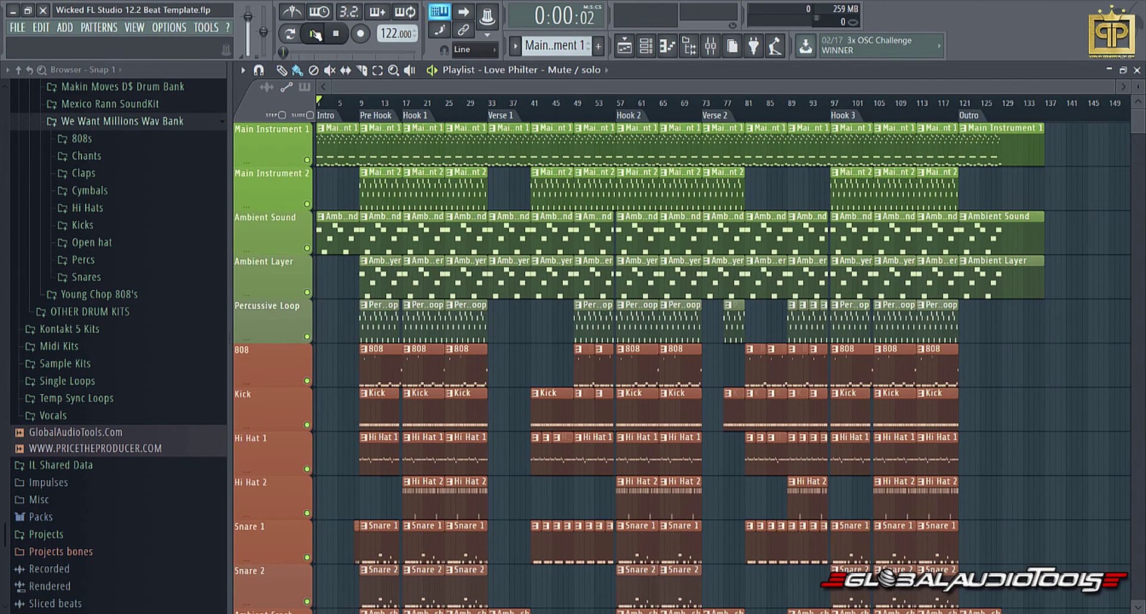
{"action": "left_click", "coordinate": [396, 105]}
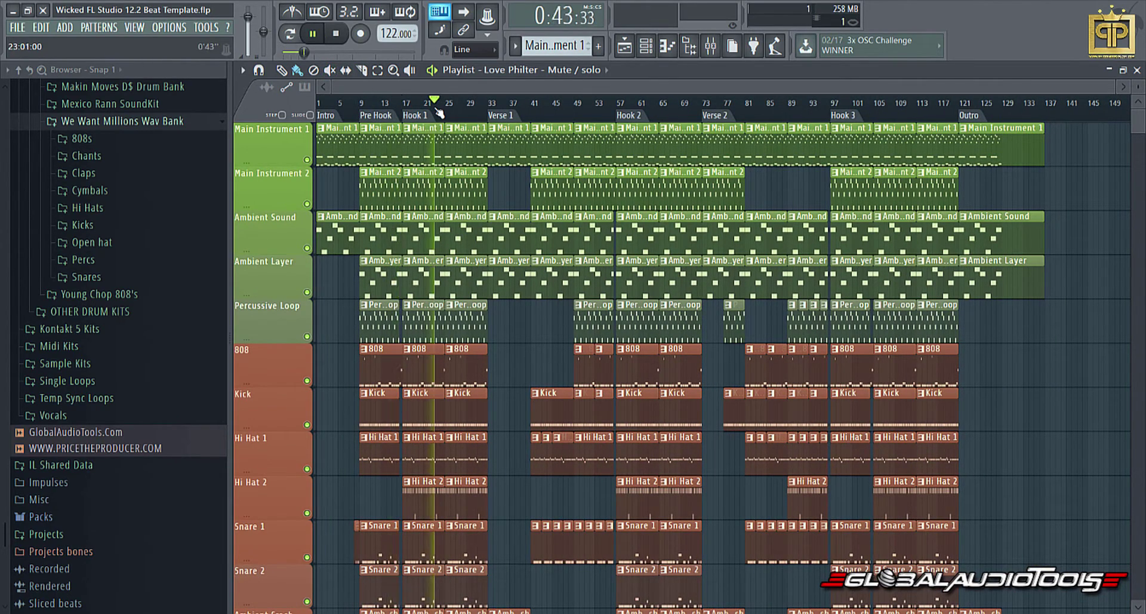
{"action": "left_click", "coordinate": [557, 103]}
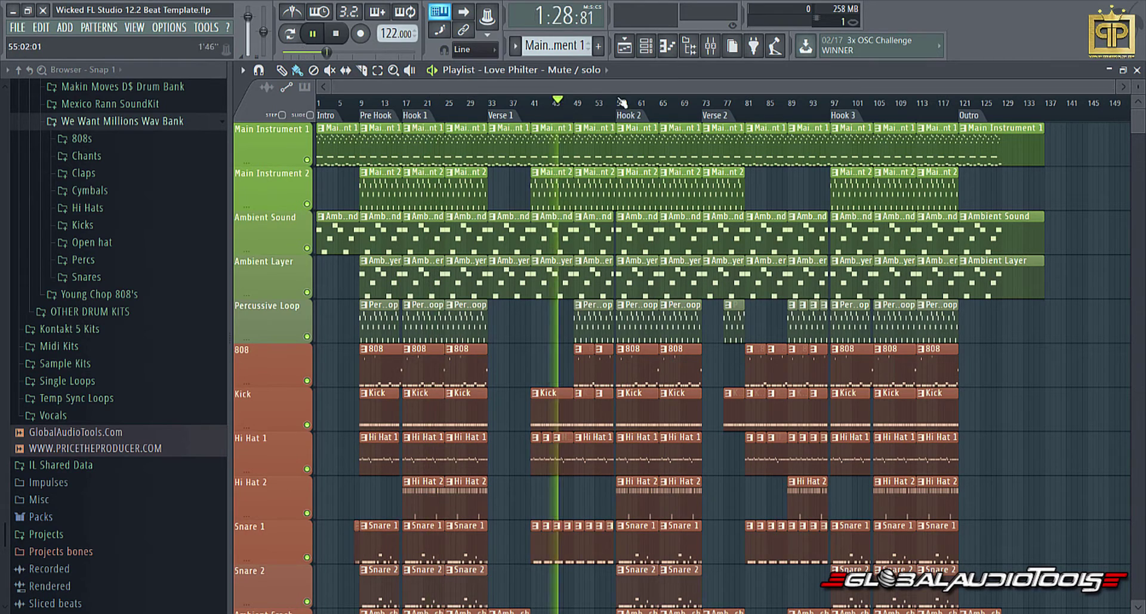
{"action": "left_click", "coordinate": [656, 102]}
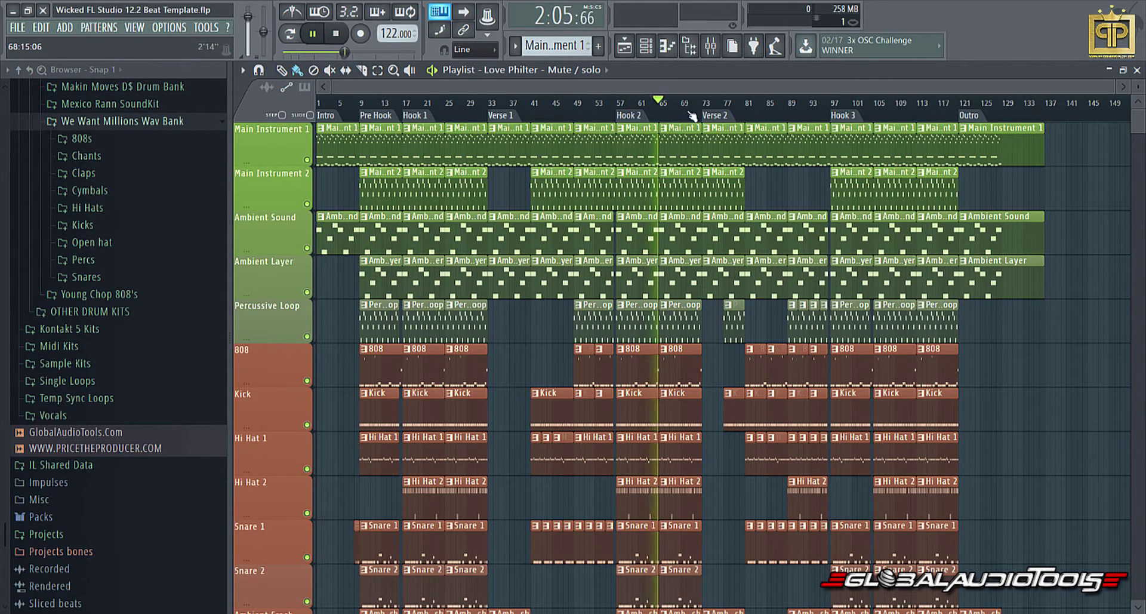
{"action": "left_click", "coordinate": [856, 114]}
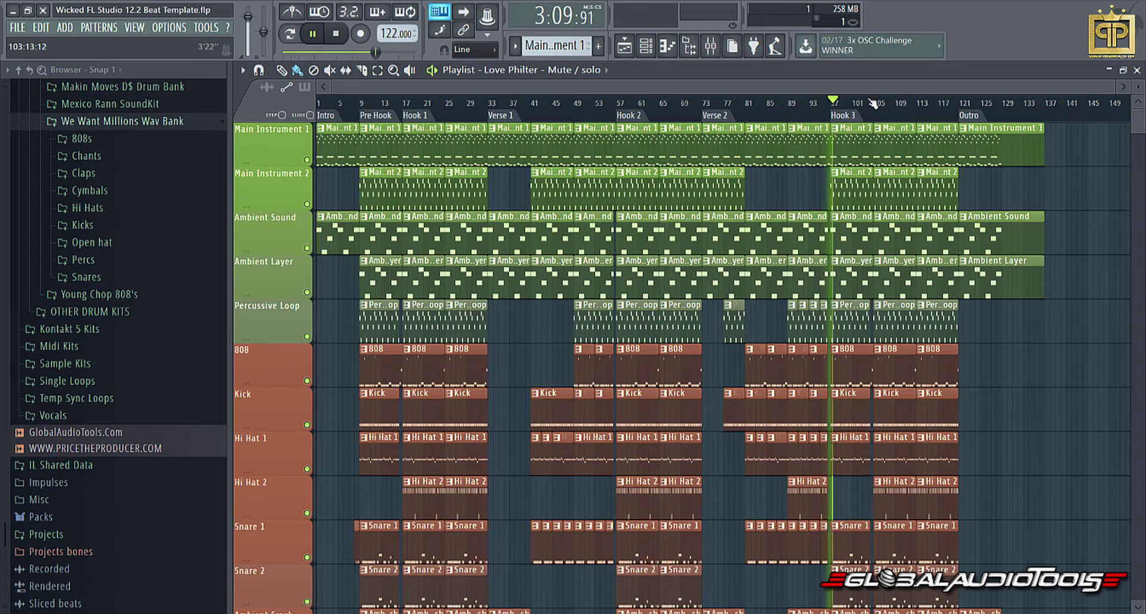
{"action": "left_click", "coordinate": [923, 103]}
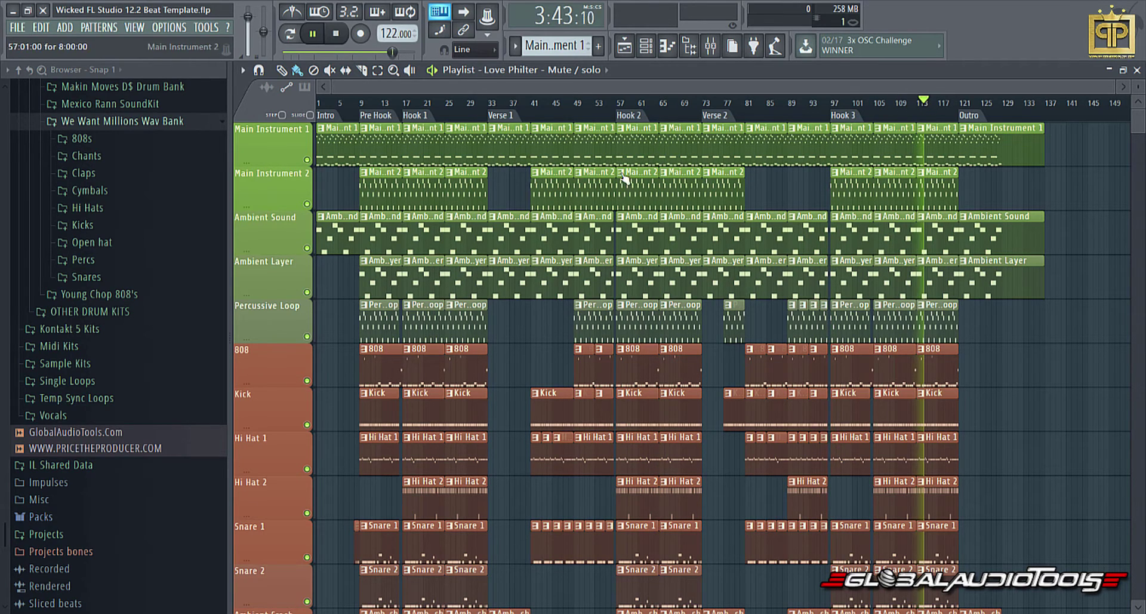
{"action": "left_click", "coordinate": [334, 34]}
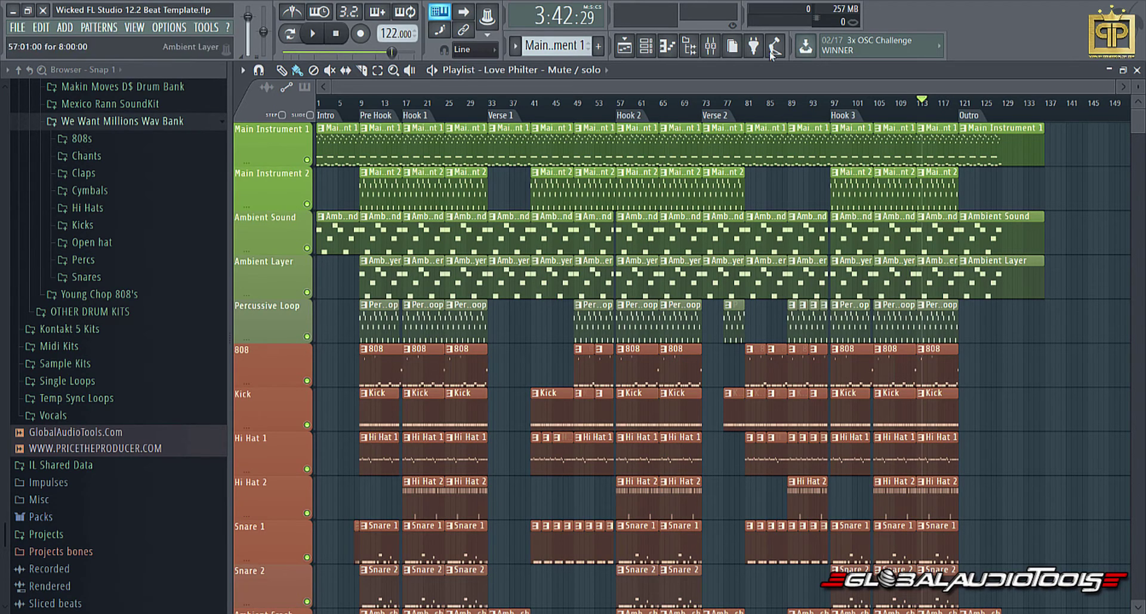
- Show the channel rack over the playlist and switch to pattern playback
{"action": "left_click", "coordinate": [650, 46]}
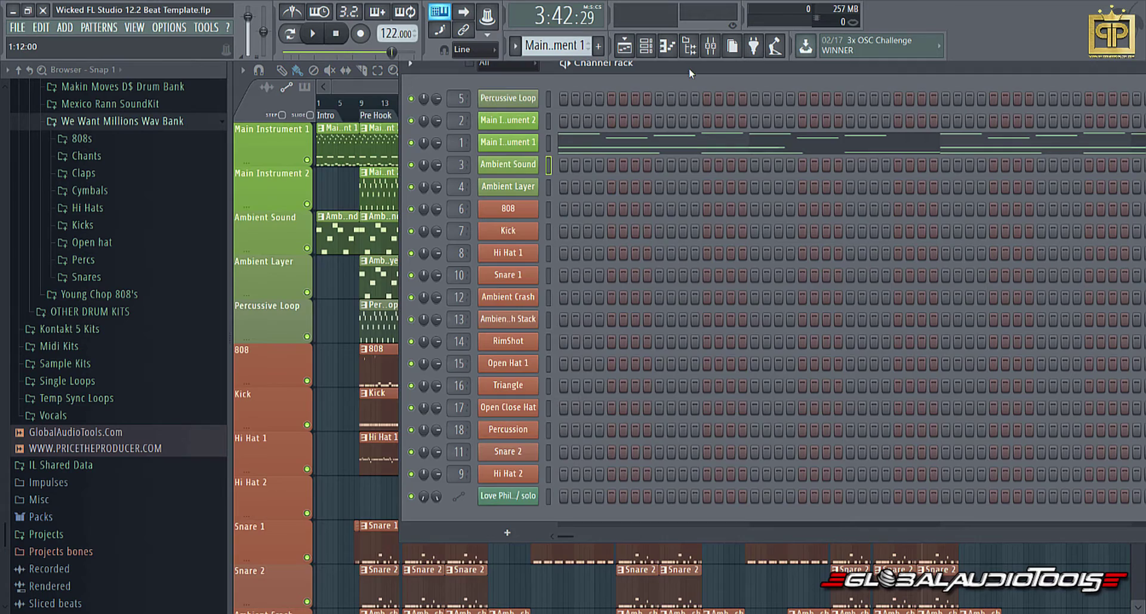
{"action": "left_click_drag", "start_coordinate": [689, 73], "coordinate": [524, 117]}
{"action": "left_click", "coordinate": [289, 34]}
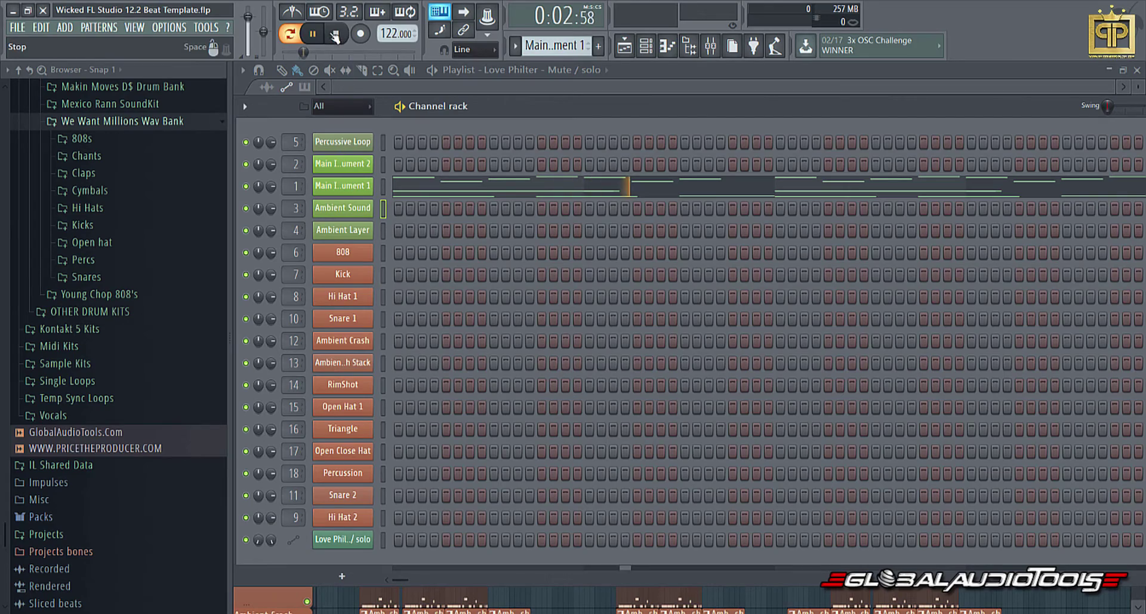
- Replace Main Instrument 1 with Omnisphere loaded with the Keyboards > Ambient Space Piano patch
{"action": "right_click", "coordinate": [328, 188]}
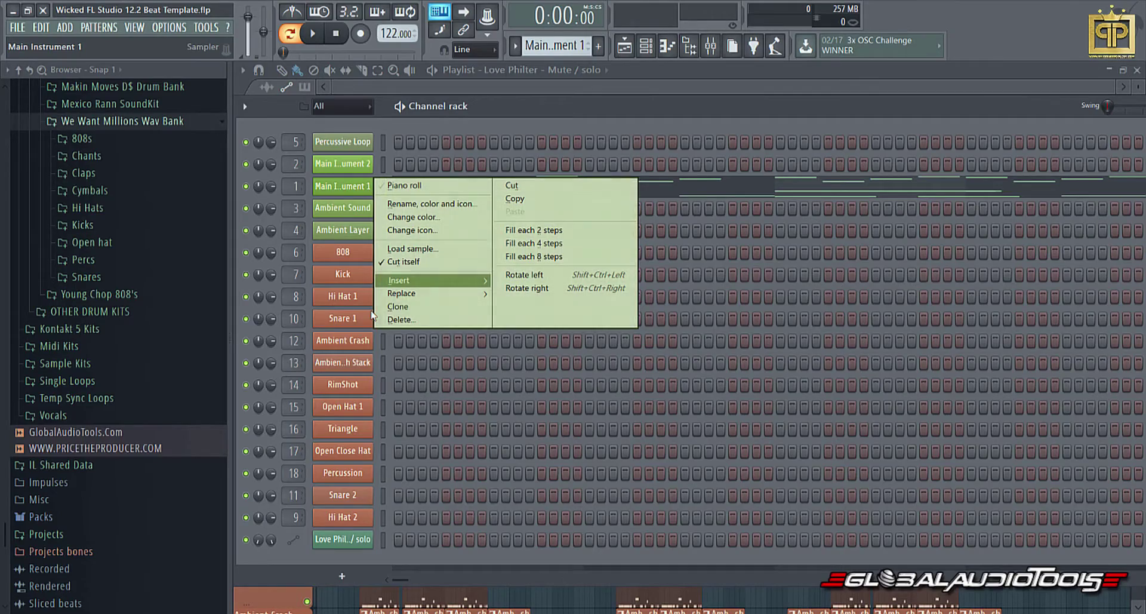
{"action": "mouse_move", "coordinate": [398, 297]}
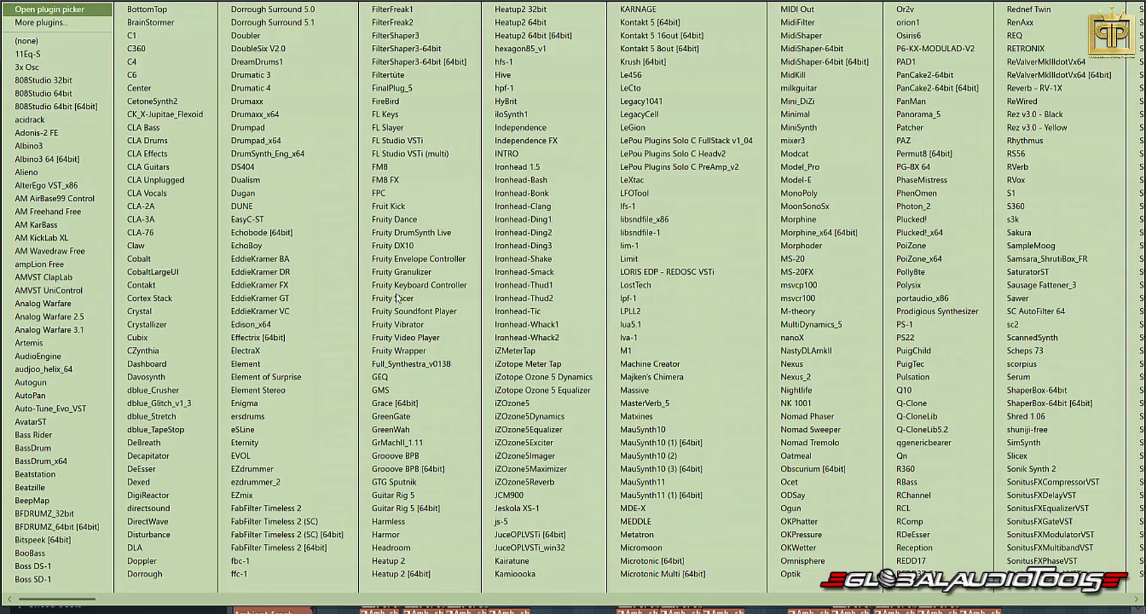
{"action": "left_click", "coordinate": [828, 561]}
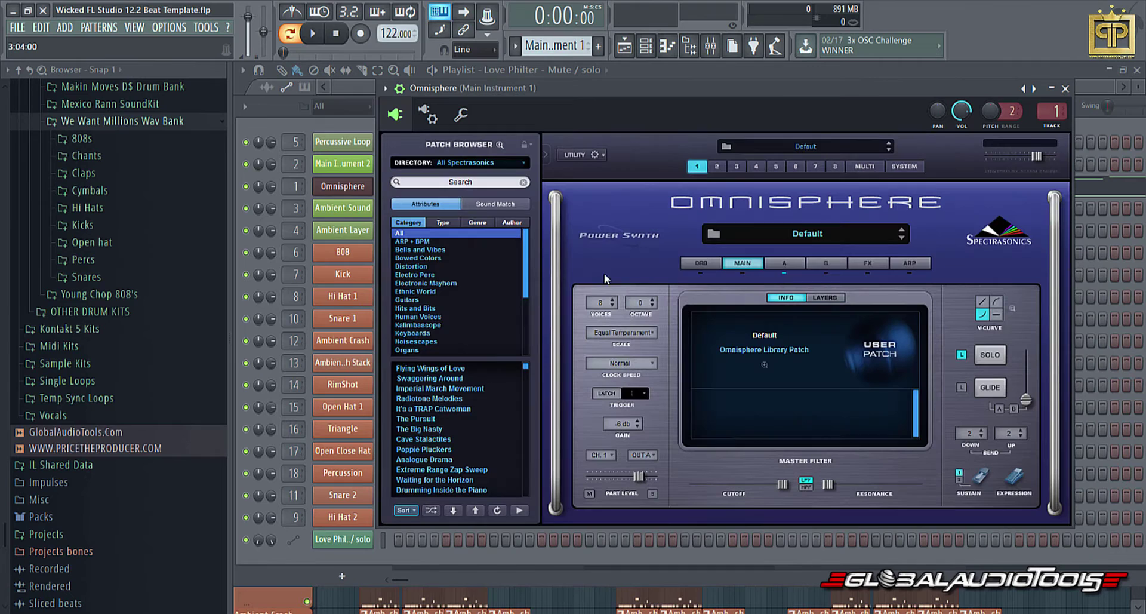
{"action": "left_click", "coordinate": [413, 333]}
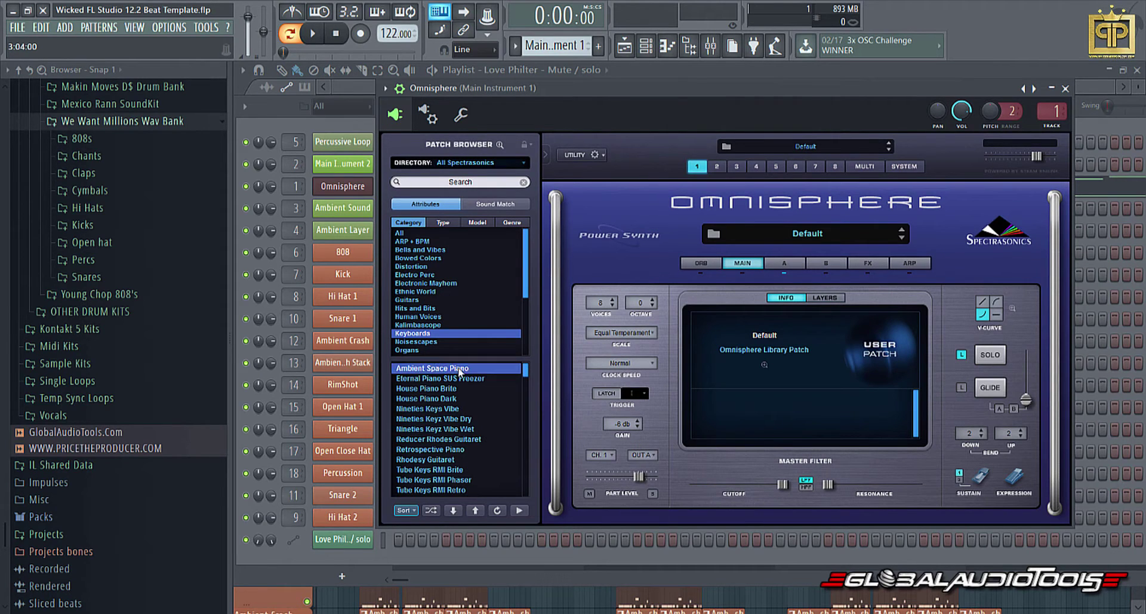
{"action": "left_click", "coordinate": [459, 368]}
{"action": "left_click", "coordinate": [1065, 87]}
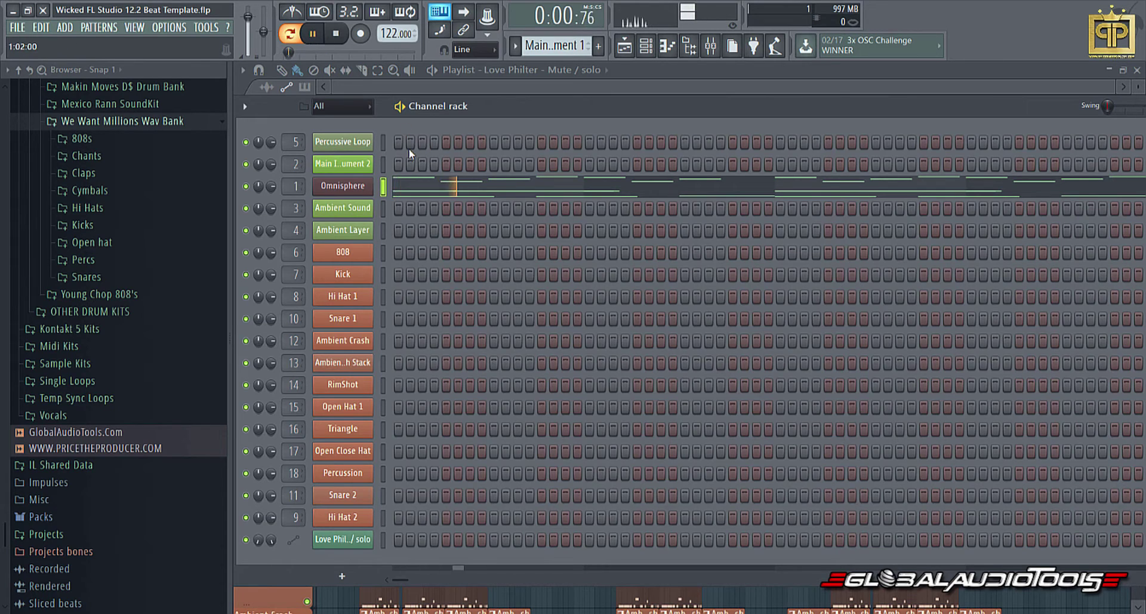
- Play the song from bar 1, then select the Main Instrument 2 pattern in the channel rack
{"action": "left_click", "coordinate": [644, 46]}
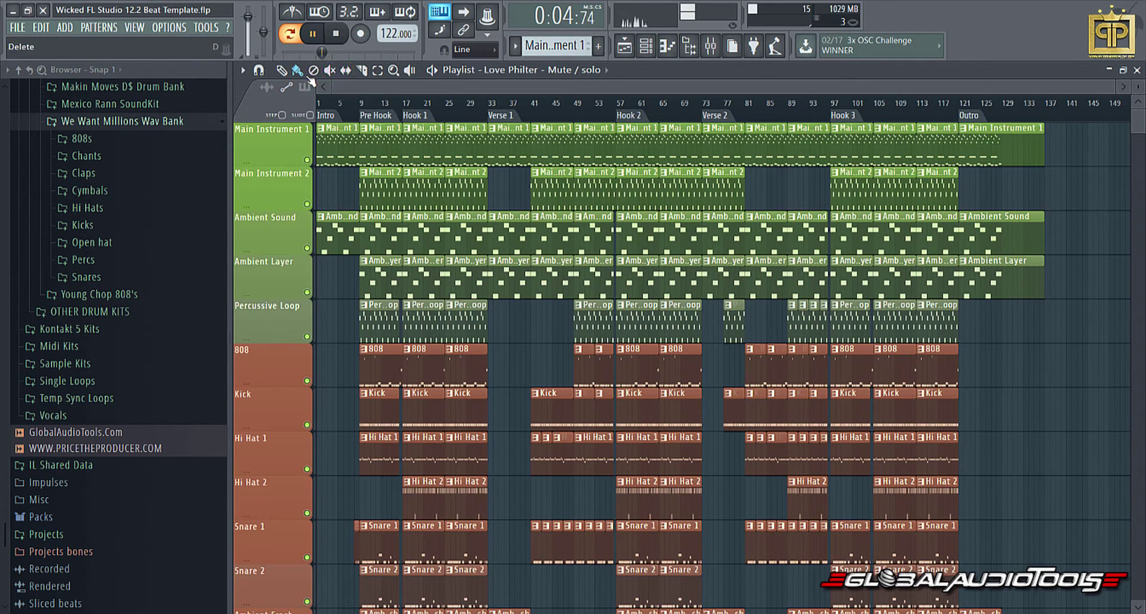
{"action": "left_click", "coordinate": [291, 34]}
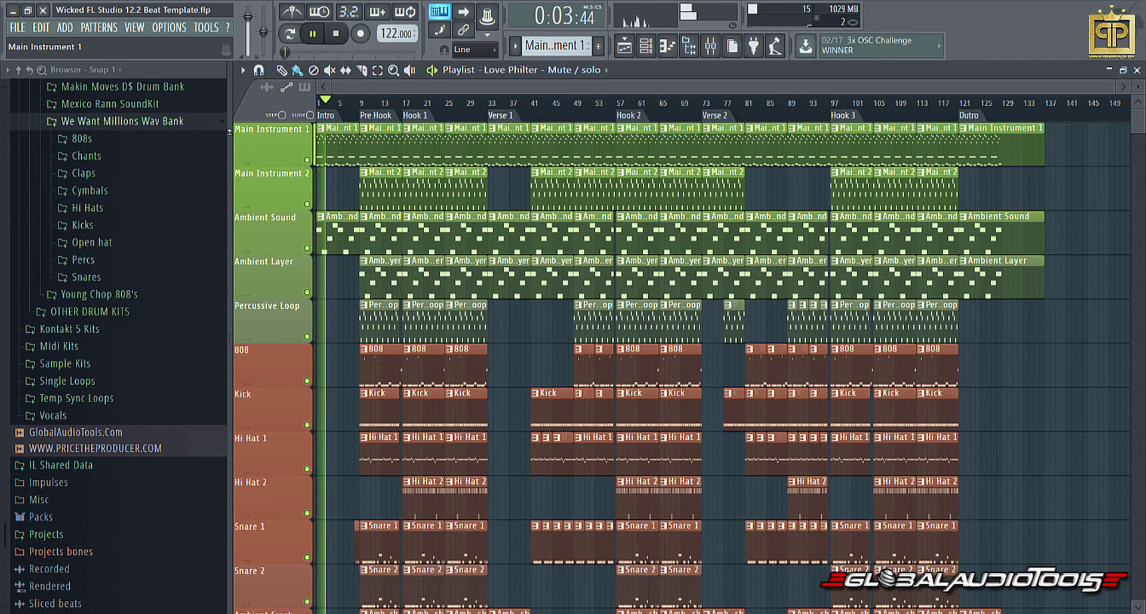
{"action": "left_click", "coordinate": [514, 45]}
{"action": "left_click", "coordinate": [534, 78]}
{"action": "key", "text": "F6"}
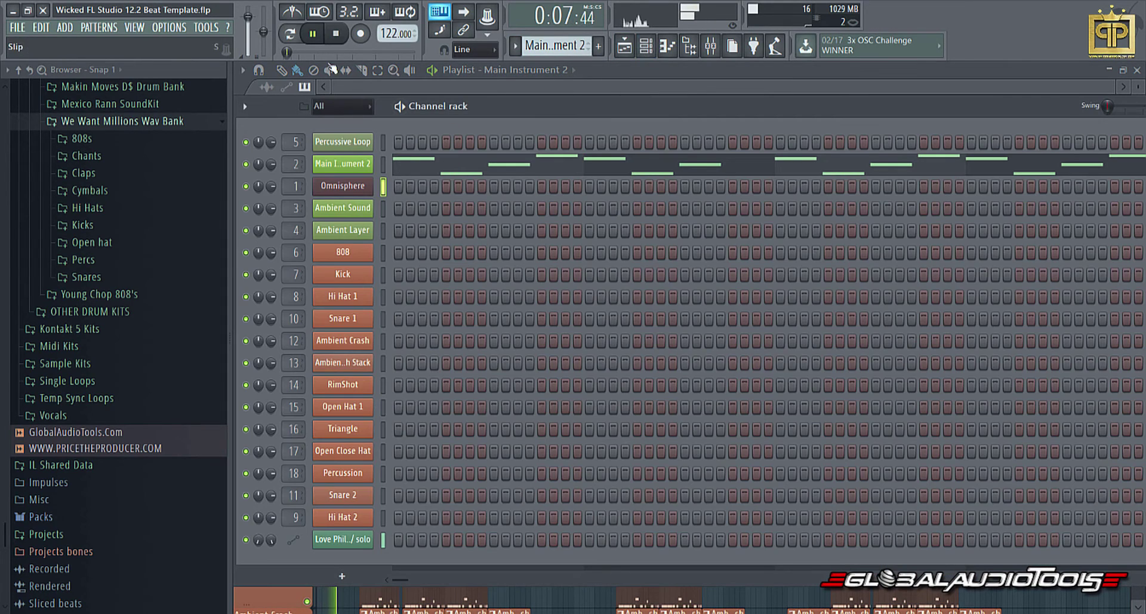
- Replace the Main Instrument 2 channel with ElectraX and load the Lead preset Inside MF
{"action": "right_click", "coordinate": [351, 175]}
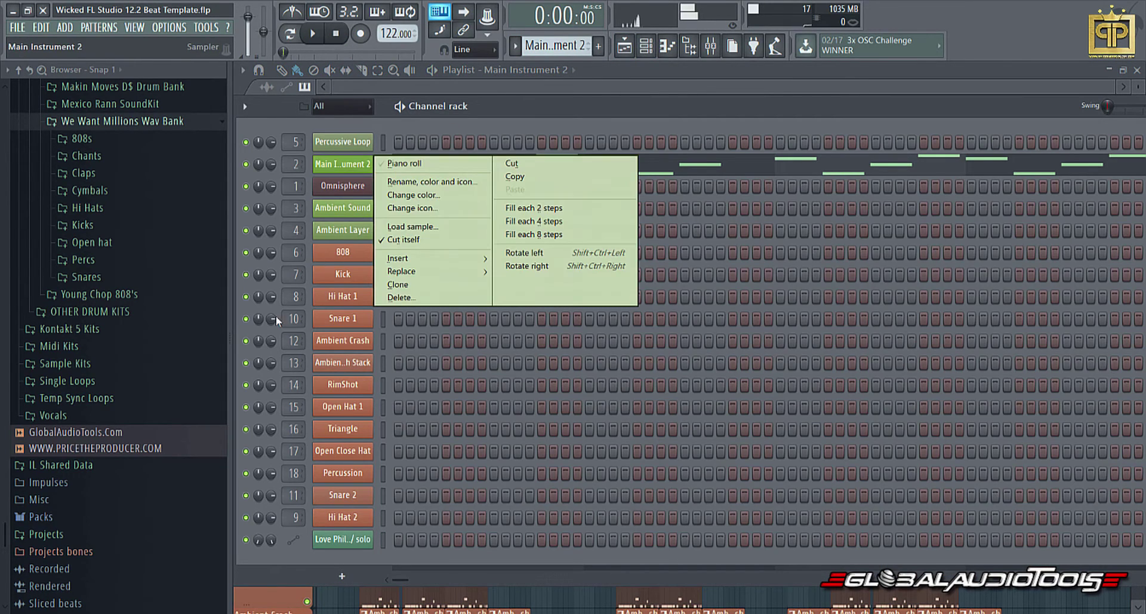
{"action": "mouse_move", "coordinate": [460, 271]}
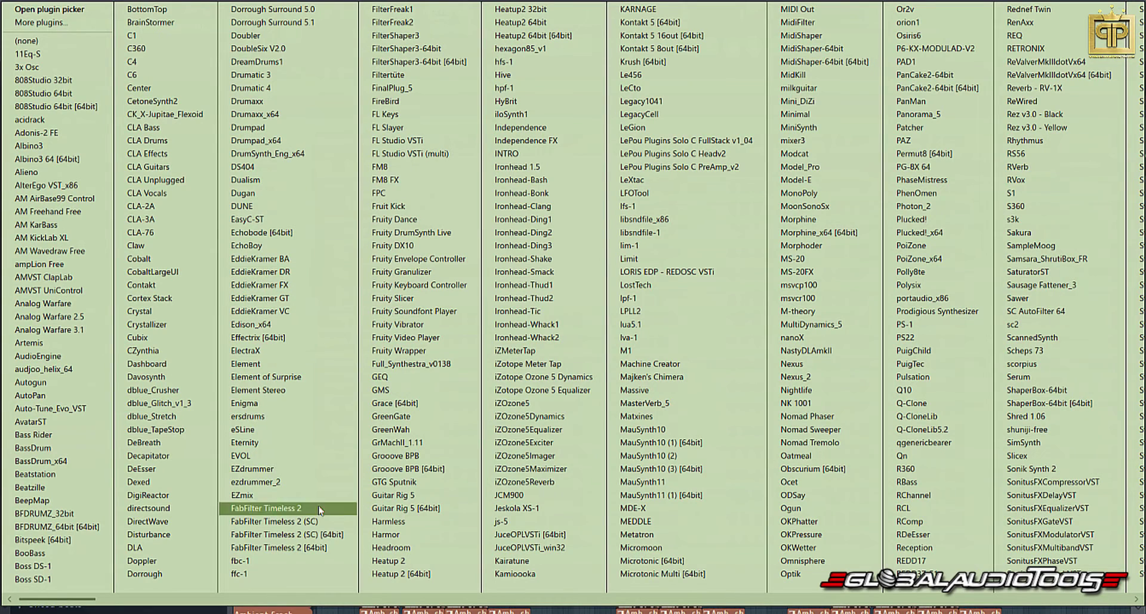
{"action": "left_click", "coordinate": [269, 351]}
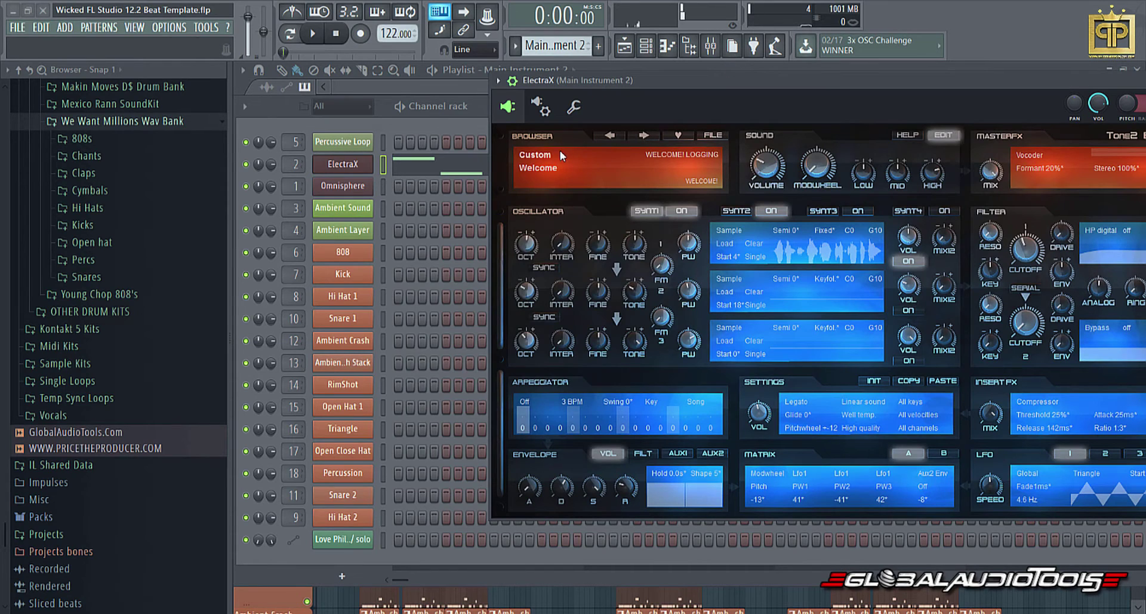
{"action": "left_click", "coordinate": [561, 154]}
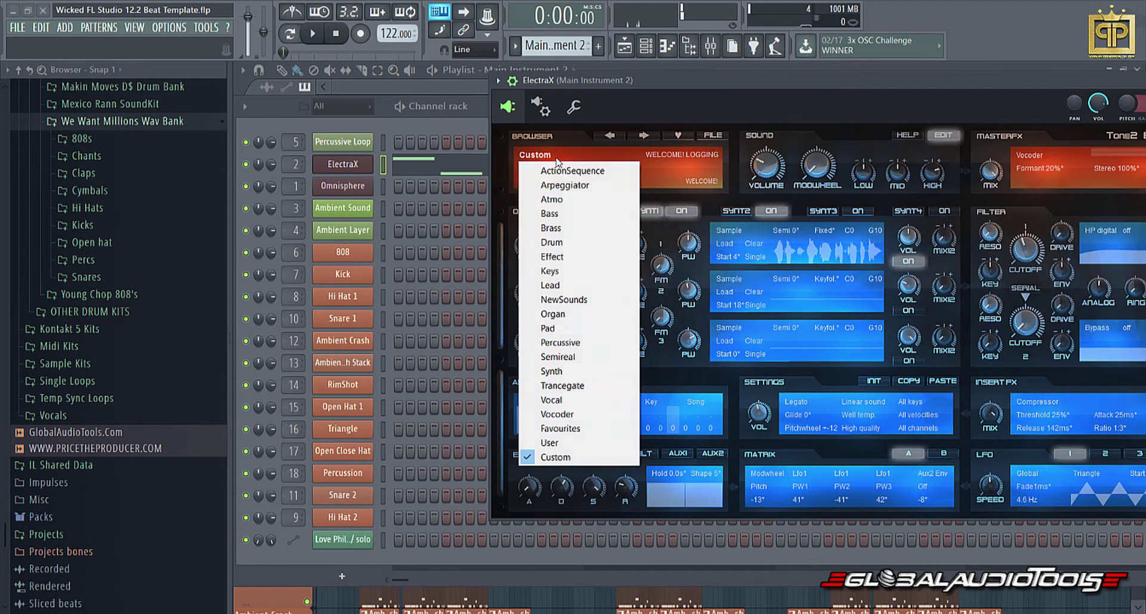
{"action": "left_click", "coordinate": [563, 286]}
{"action": "left_click", "coordinate": [552, 173]}
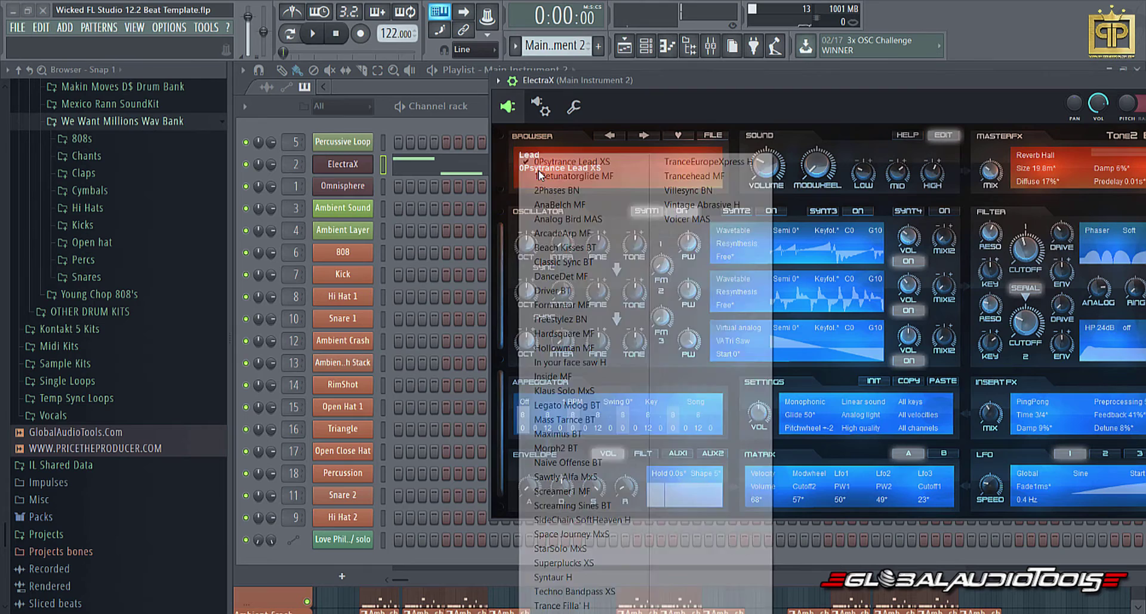
{"action": "left_click", "coordinate": [555, 376]}
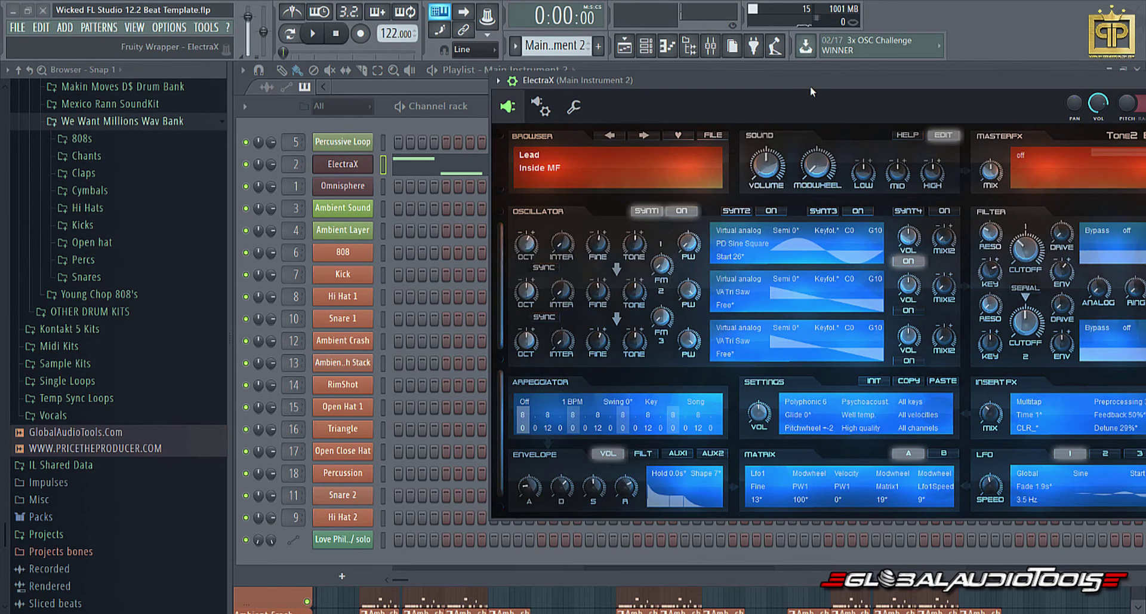
- Close the ElectraX window, then briefly open and close the mixer
{"action": "left_click_drag", "start_coordinate": [811, 85], "coordinate": [626, 66]}
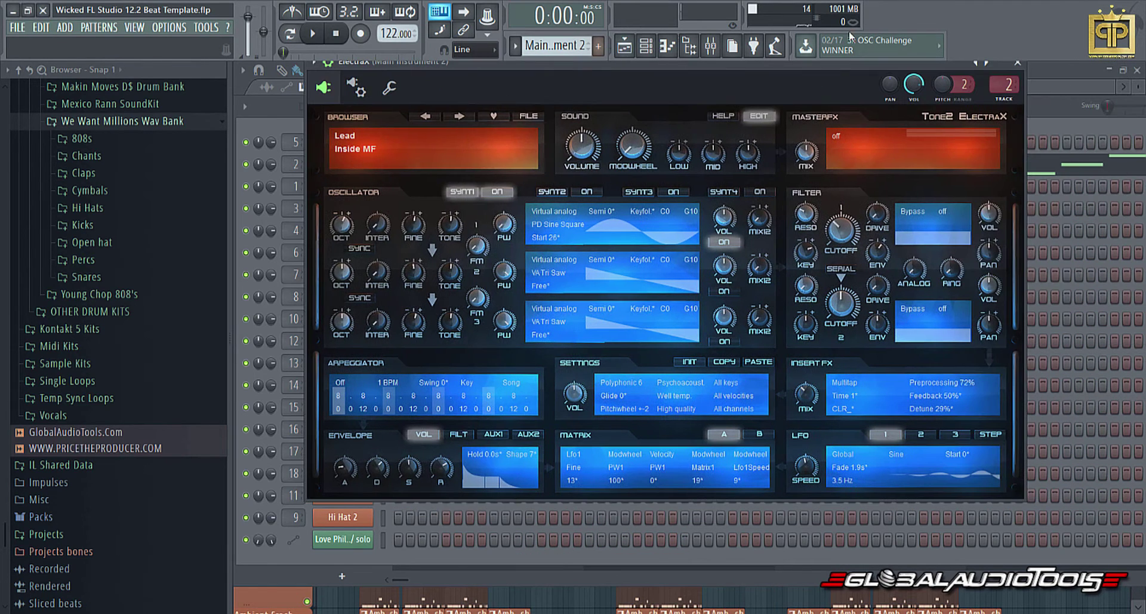
{"action": "left_click", "coordinate": [1018, 63]}
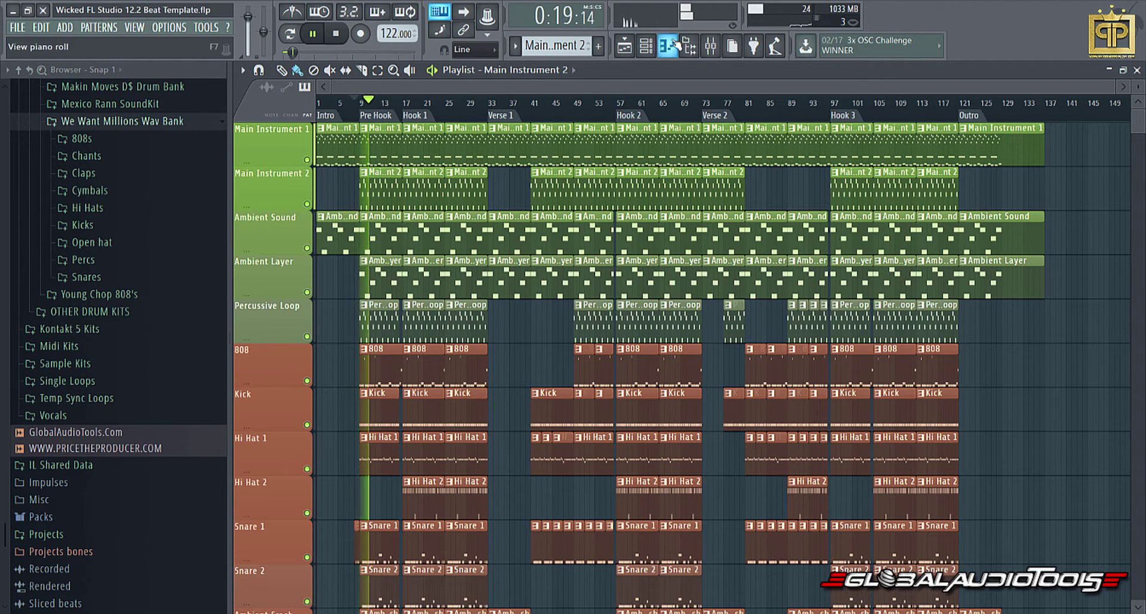
{"action": "left_click", "coordinate": [711, 46]}
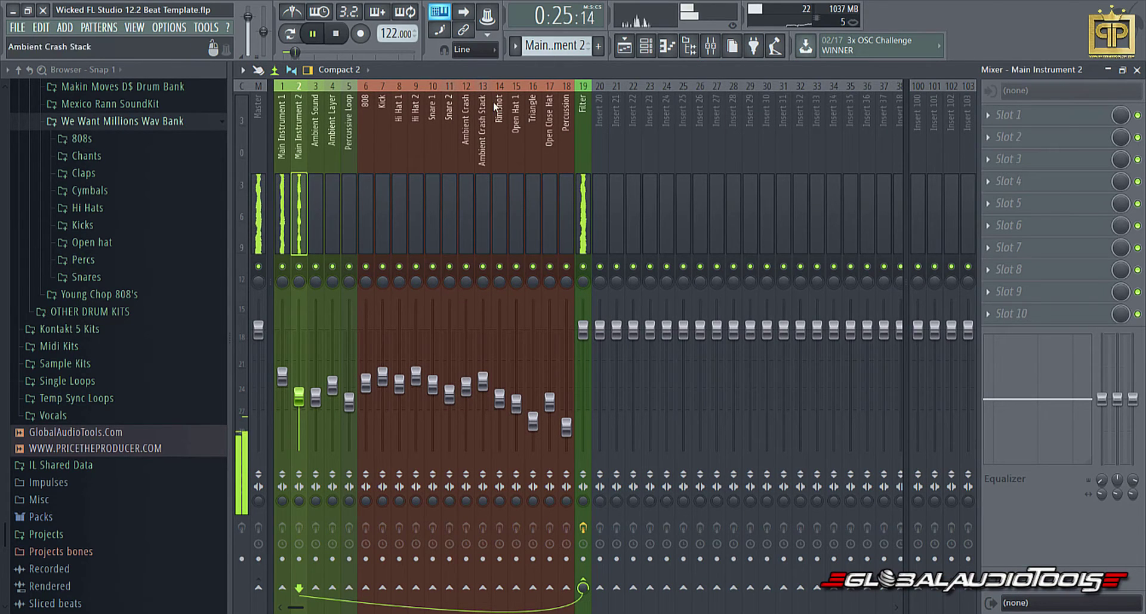
{"action": "left_click", "coordinate": [1137, 70]}
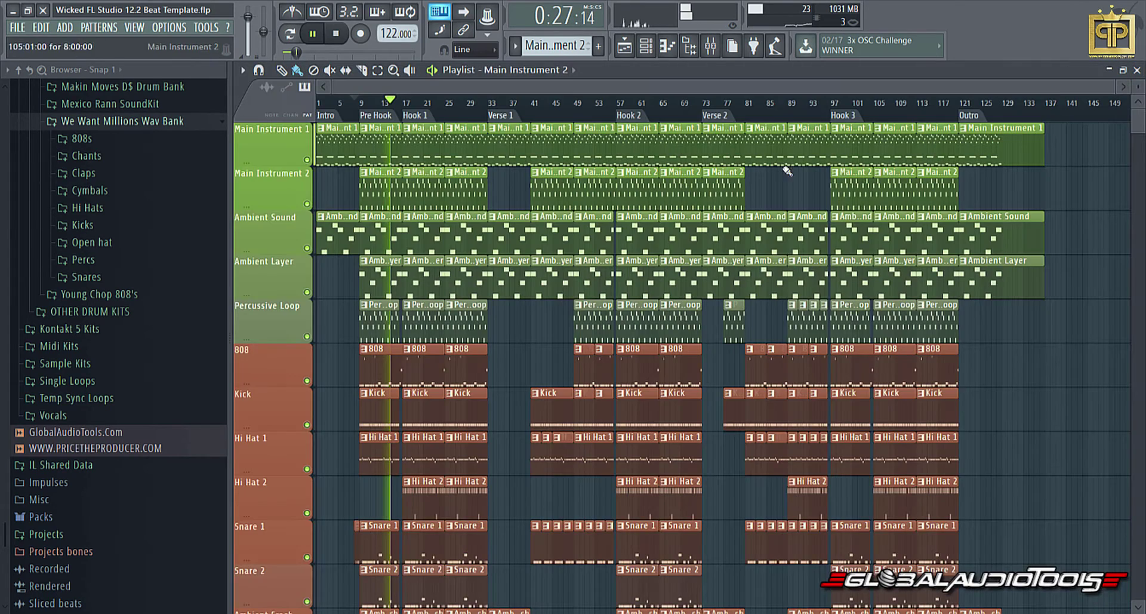
- Load DimuroTrapHat onto Hi Hat 2 and Hi Hats (2) onto Hi Hat 1 from the Hi Hats folder
{"action": "left_click", "coordinate": [656, 49]}
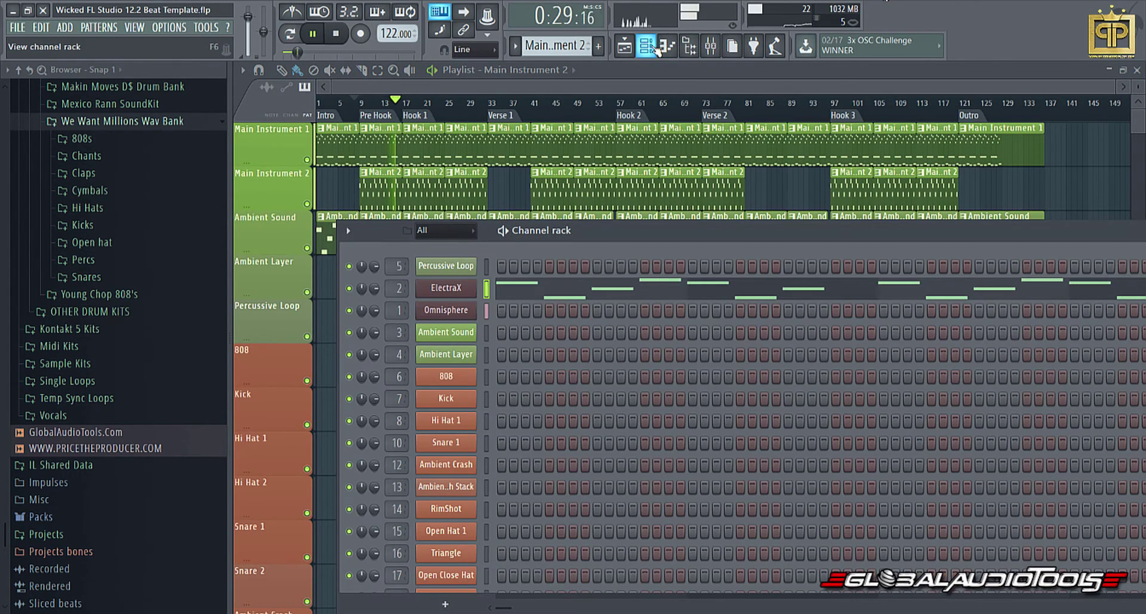
{"action": "left_click_drag", "start_coordinate": [613, 235], "coordinate": [610, 77]}
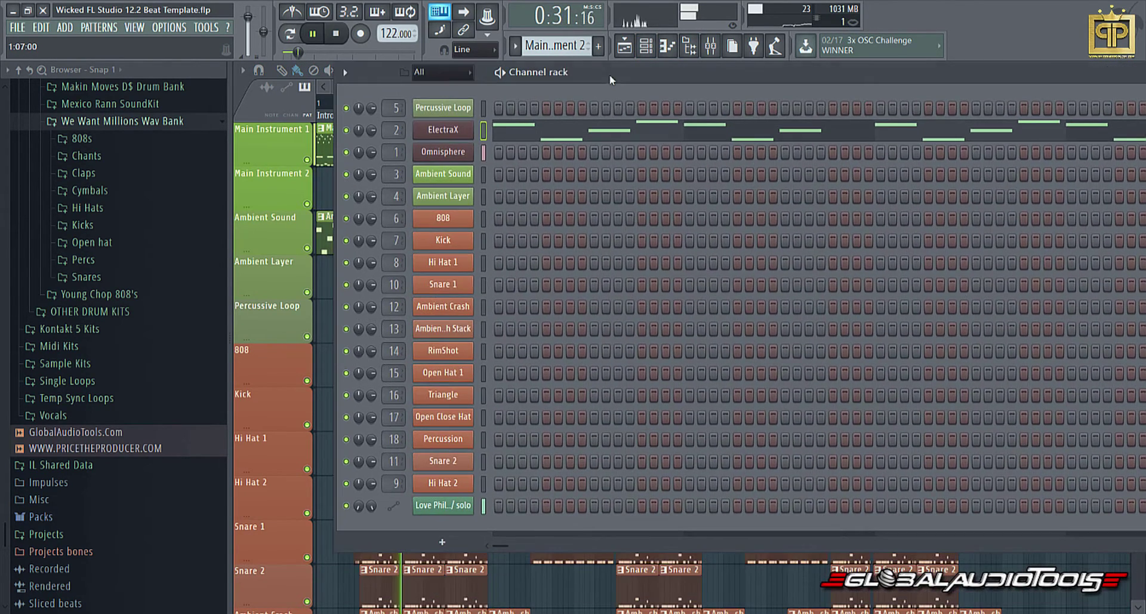
{"action": "left_click", "coordinate": [90, 209]}
{"action": "left_click", "coordinate": [92, 268]}
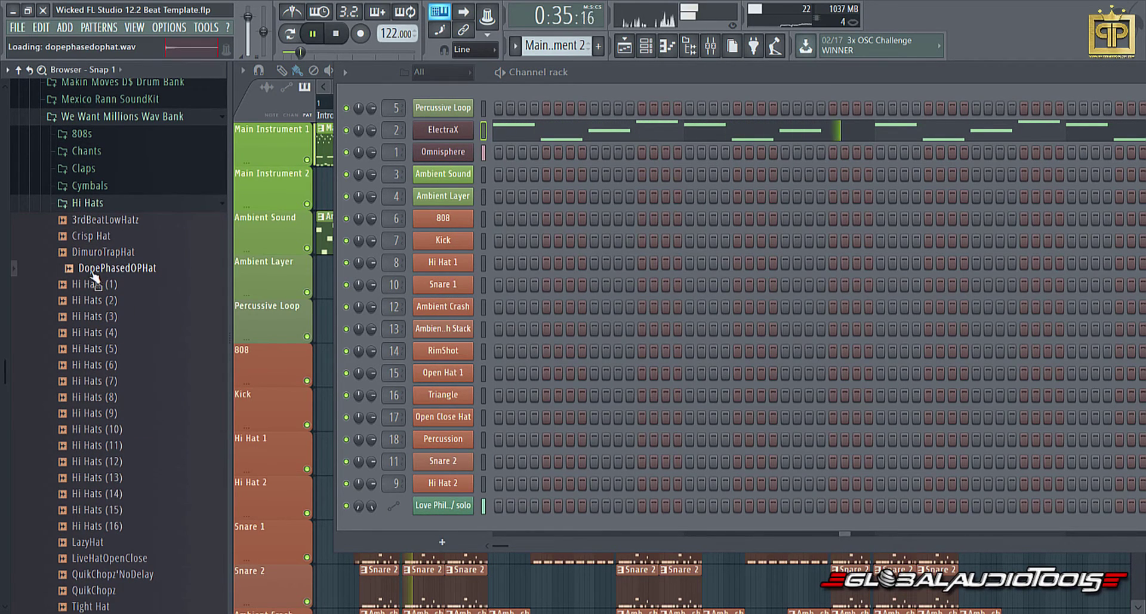
{"action": "left_click_drag", "start_coordinate": [103, 251], "coordinate": [445, 483]}
{"action": "left_click", "coordinate": [120, 286]}
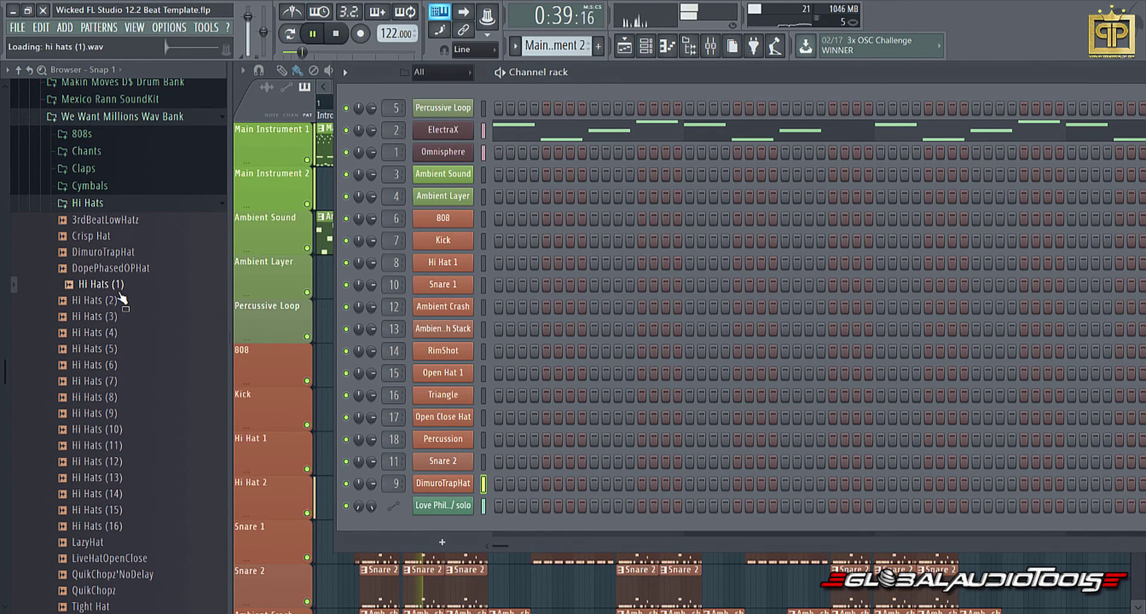
{"action": "left_click", "coordinate": [123, 302]}
{"action": "left_click_drag", "start_coordinate": [124, 301], "coordinate": [443, 263]}
{"action": "left_click", "coordinate": [109, 206]}
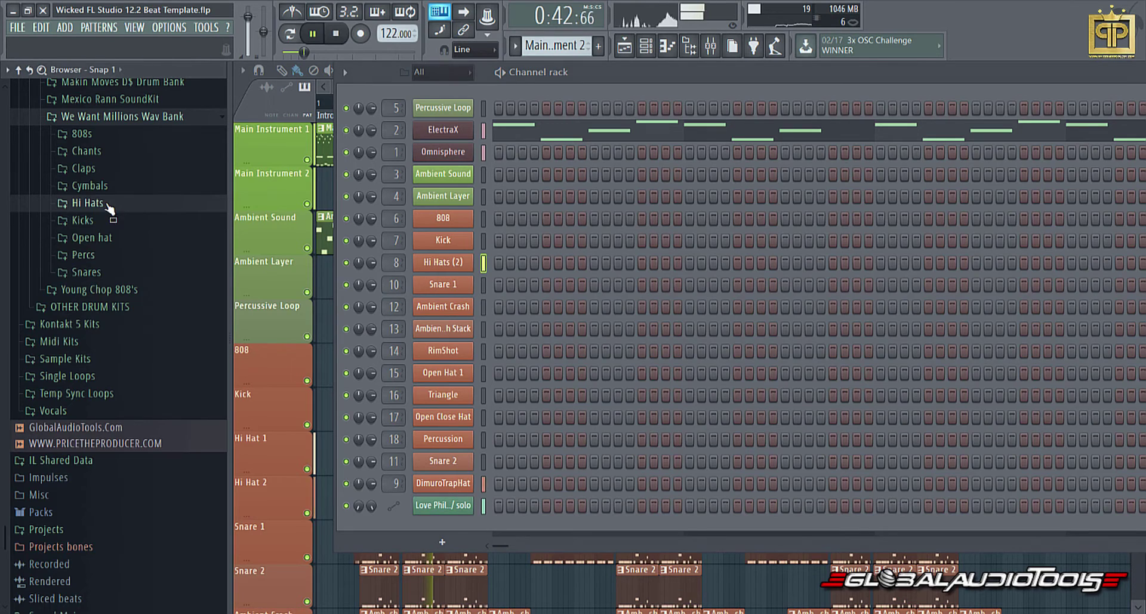
- Load rrblacksnare onto Snare 1 and rrchopsn onto Snare 2 from the Snares folder
{"action": "left_click", "coordinate": [94, 152]}
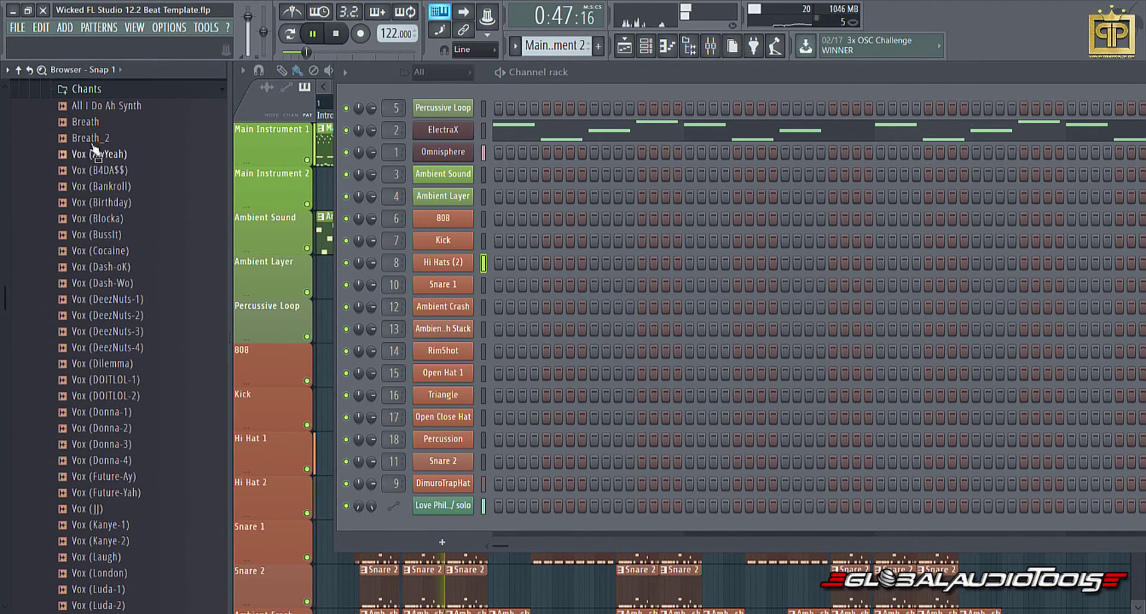
{"action": "left_click", "coordinate": [90, 89]}
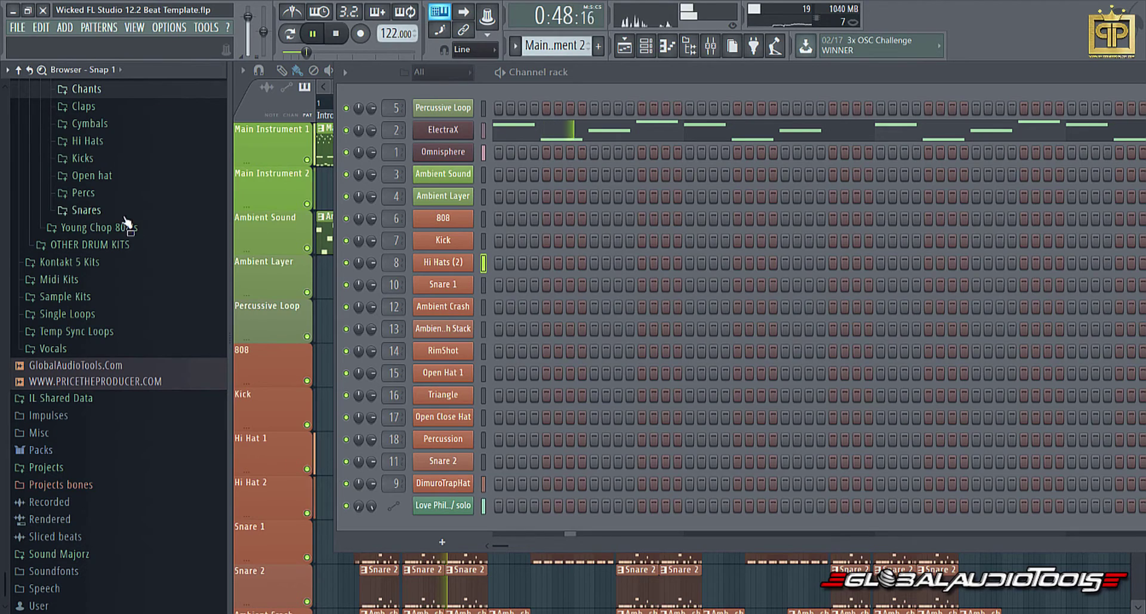
{"action": "left_click", "coordinate": [86, 212]}
{"action": "left_click", "coordinate": [103, 308]}
{"action": "left_click_drag", "start_coordinate": [103, 311], "coordinate": [443, 284]}
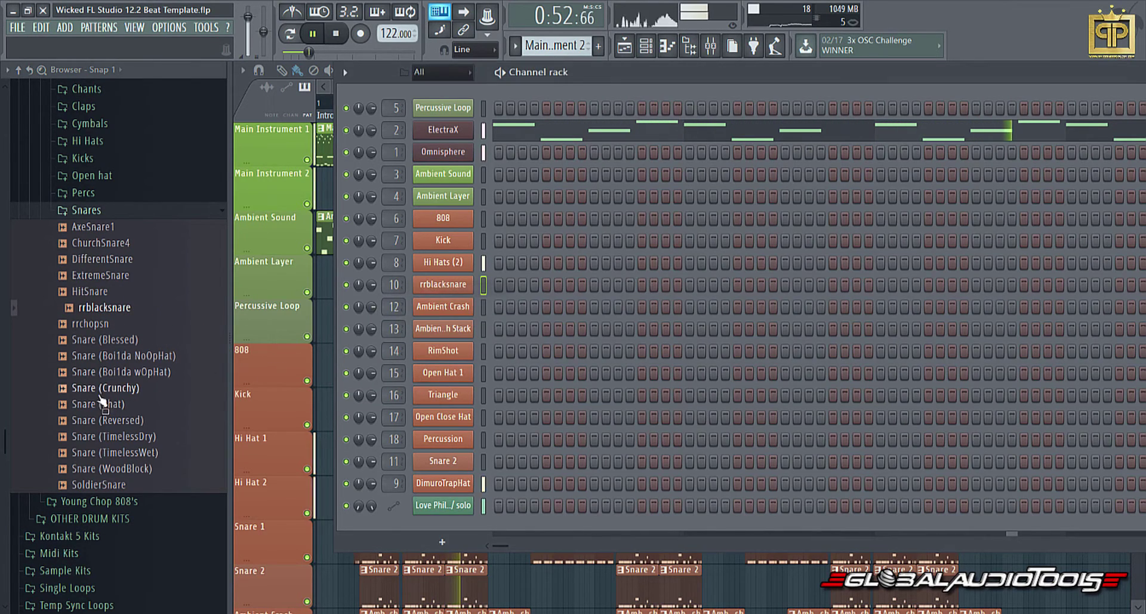
{"action": "left_click", "coordinate": [97, 327]}
{"action": "left_click_drag", "start_coordinate": [97, 339], "coordinate": [443, 461]}
{"action": "left_click", "coordinate": [99, 210]}
- Load the 808 14 sample from the 808 Gallows V.1 kit onto the 808 channel
{"action": "scroll", "coordinate": [108, 225], "scroll_direction": "up", "scroll_amount": 15}
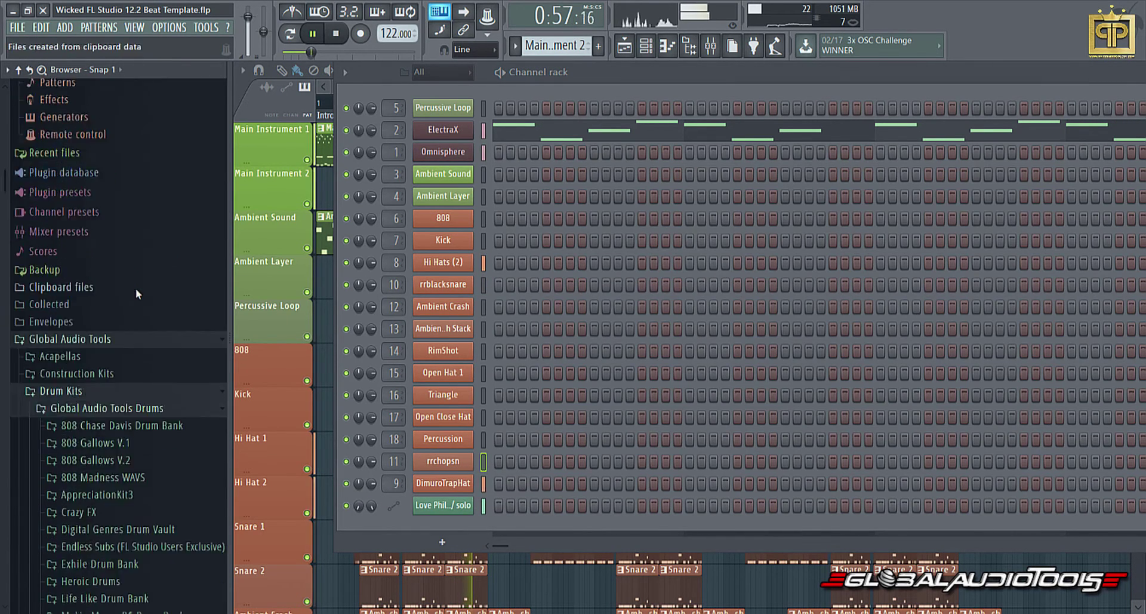
{"action": "scroll", "coordinate": [113, 138], "scroll_direction": "down", "scroll_amount": 10}
{"action": "left_click", "coordinate": [90, 97]}
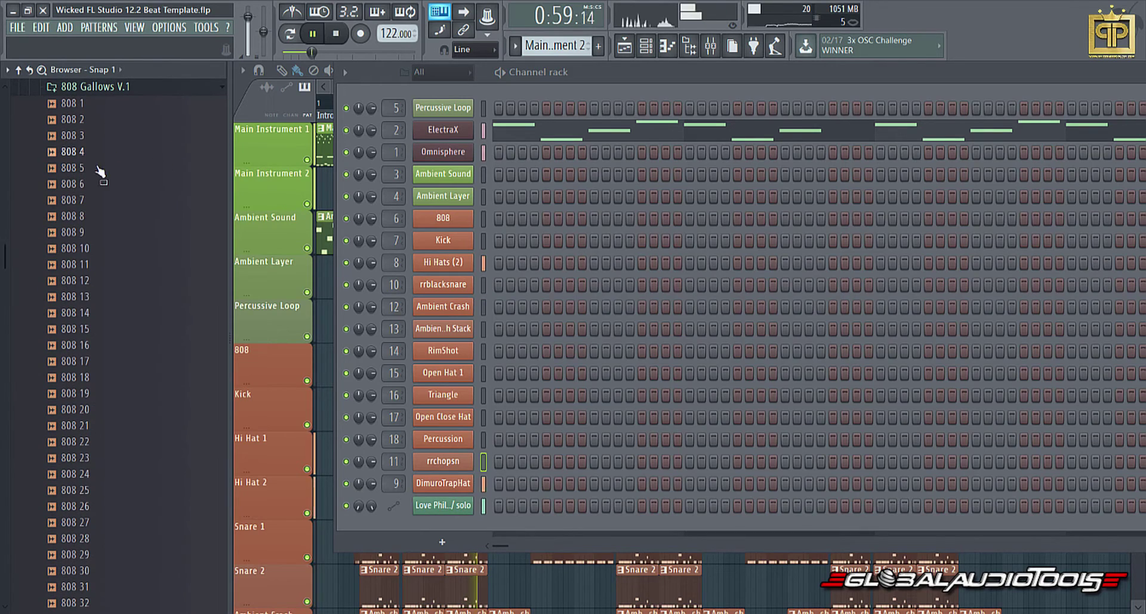
{"action": "left_click_drag", "start_coordinate": [84, 312], "coordinate": [464, 226]}
- Rewind playback toward the song start and move the channel rack aside to uncover the playlist
{"action": "right_click", "coordinate": [464, 226]}
{"action": "mouse_move", "coordinate": [502, 325]}
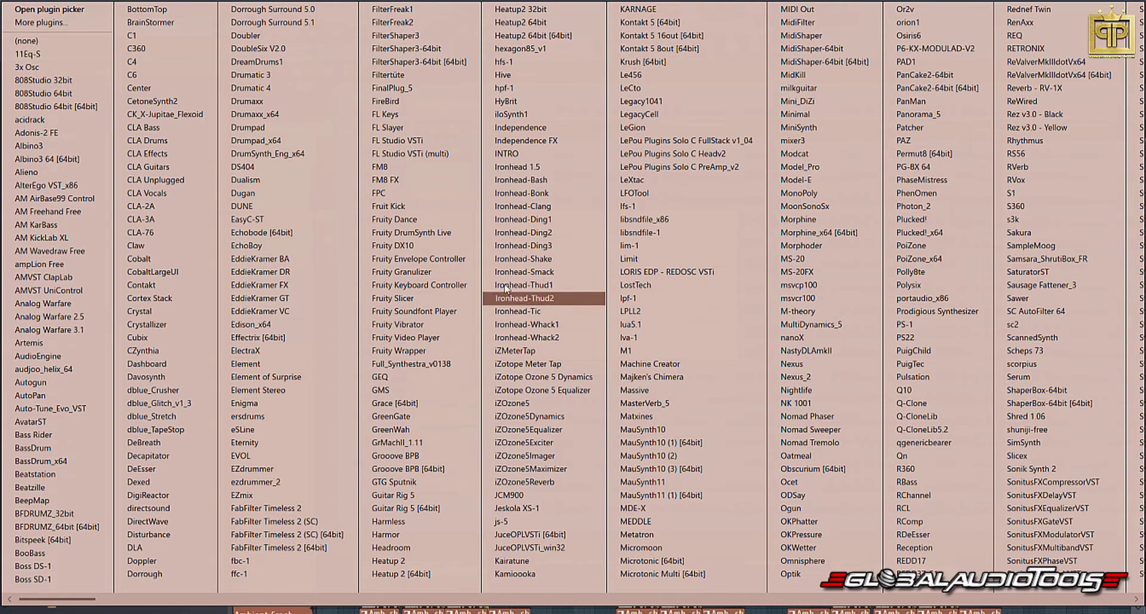
{"action": "key", "text": "Escape"}
{"action": "key", "text": "Escape"}
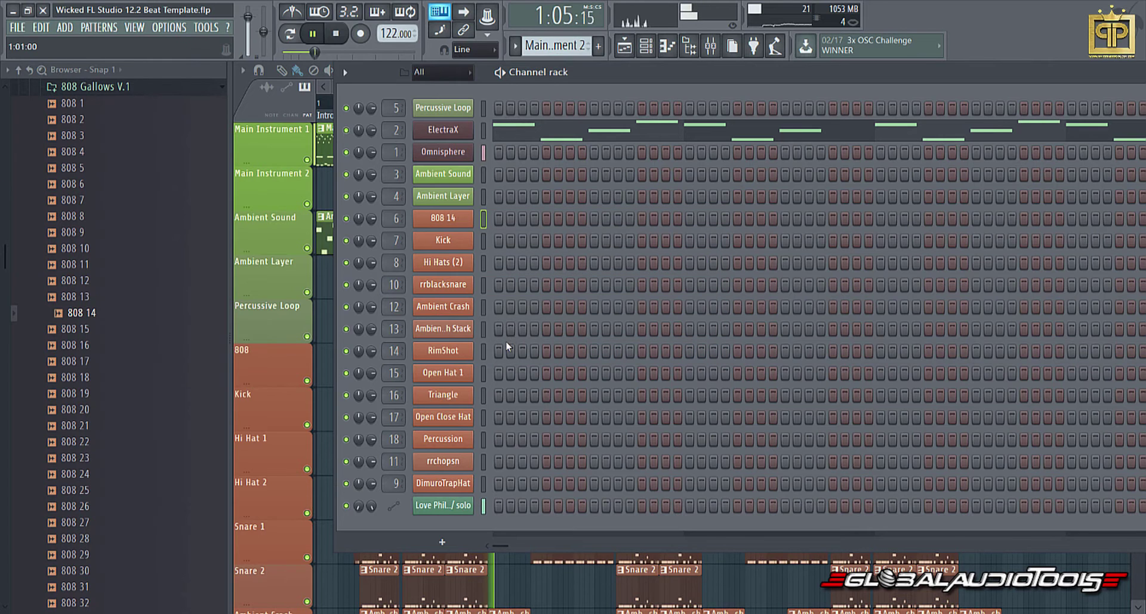
{"action": "left_click_drag", "start_coordinate": [315, 52], "coordinate": [288, 52]}
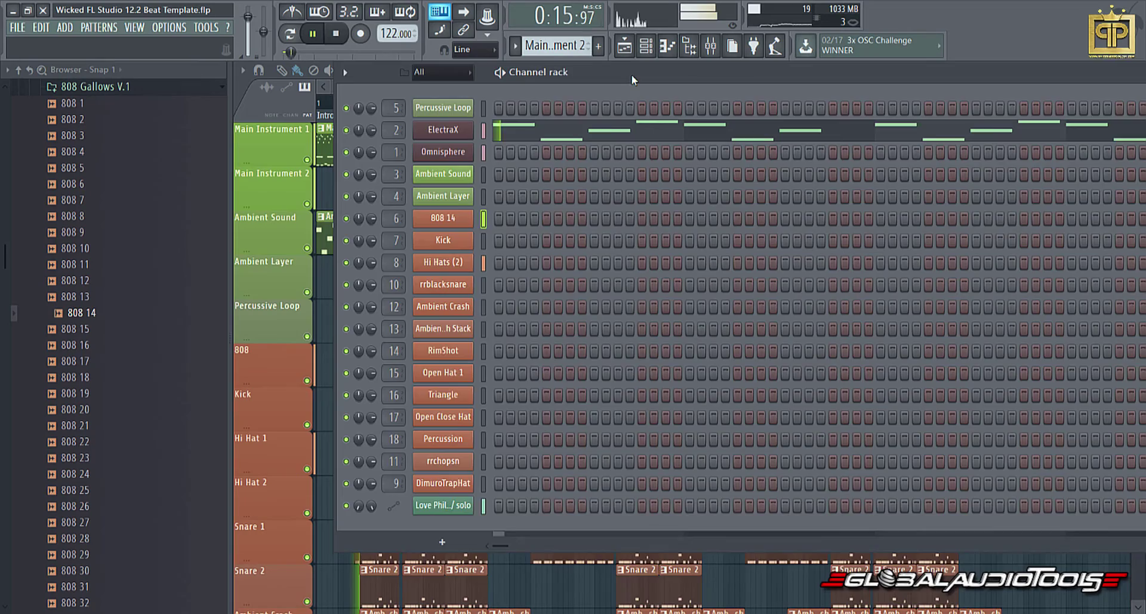
{"action": "left_click_drag", "start_coordinate": [633, 79], "coordinate": [887, 220]}
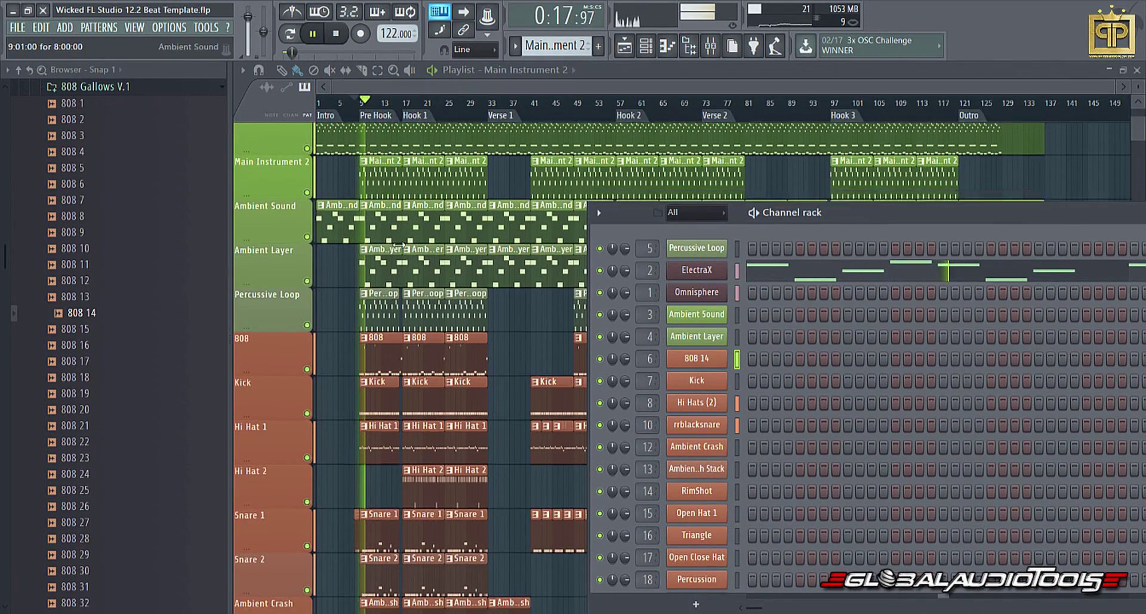
- Collapse the 808 Gallows V.1 folder and bring the channel rack back over the playlist
{"action": "scroll", "coordinate": [370, 283], "scroll_direction": "up", "scroll_amount": 1}
{"action": "scroll", "coordinate": [370, 283], "scroll_direction": "down", "scroll_amount": 6}
{"action": "scroll", "coordinate": [370, 284], "scroll_direction": "up", "scroll_amount": 6}
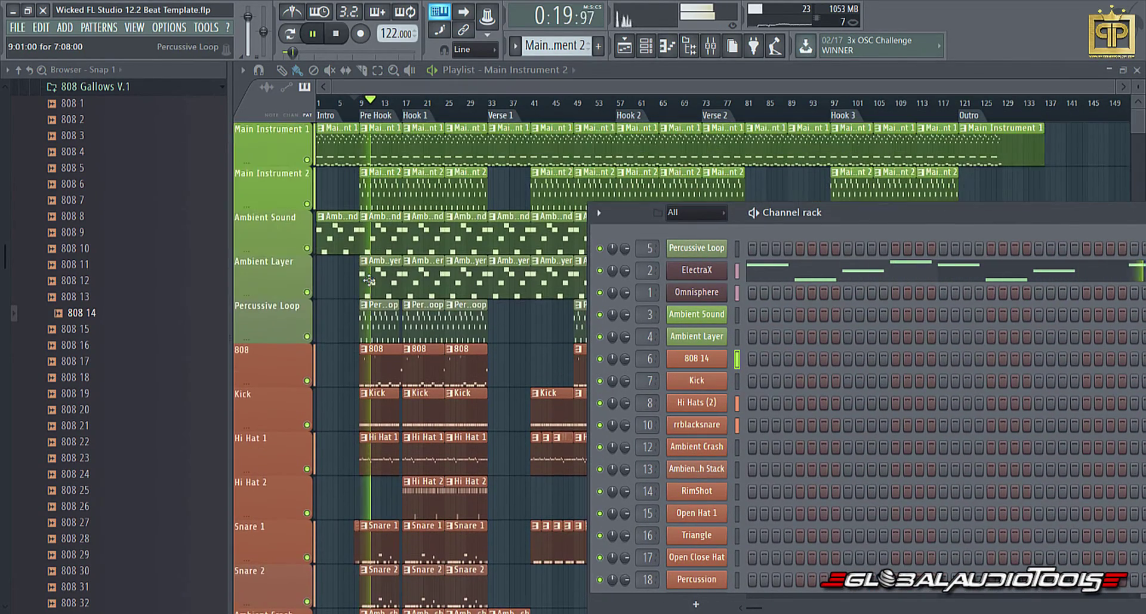
{"action": "left_click", "coordinate": [99, 87]}
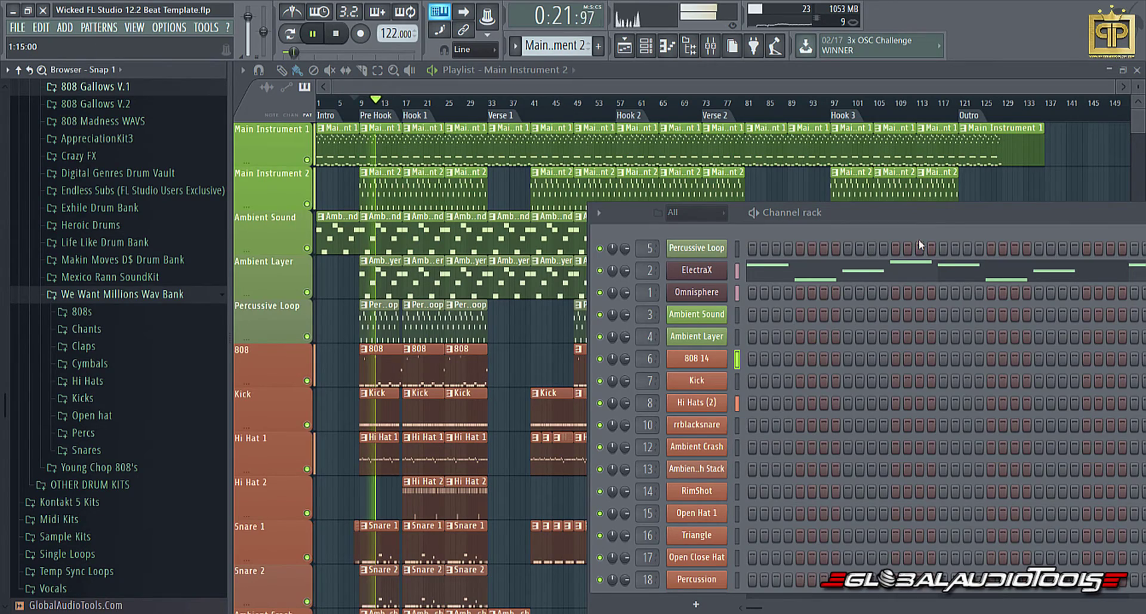
{"action": "left_click_drag", "start_coordinate": [919, 214], "coordinate": [732, 90]}
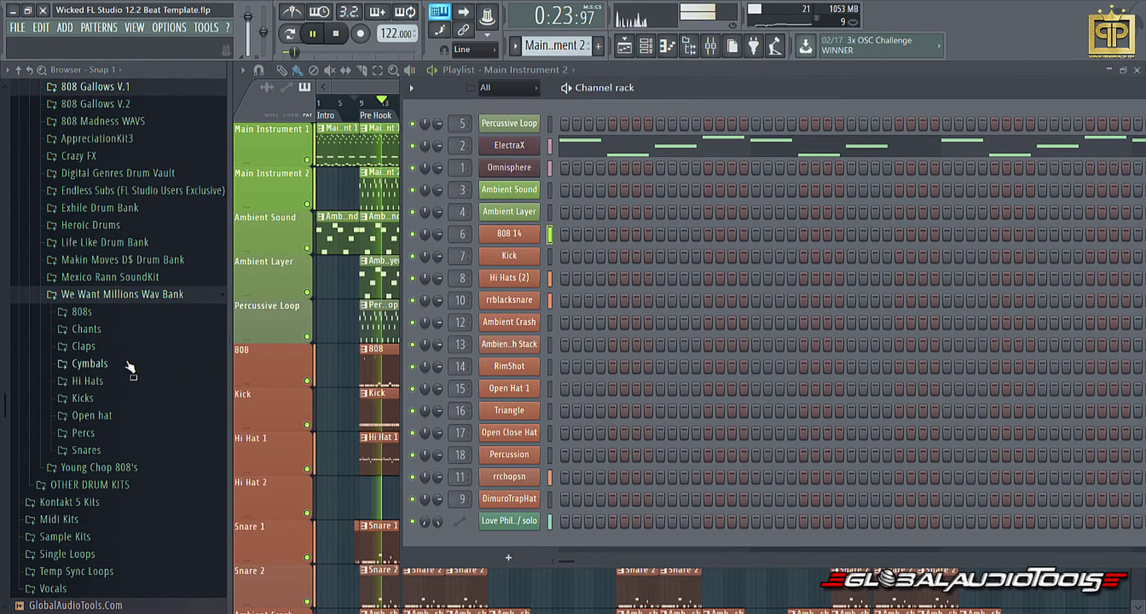
- Load Crash (Buzzer) onto channel 13 and Crash (AmbientNLoud) onto channel 12, then uncover the playlist
{"action": "left_click", "coordinate": [90, 363]}
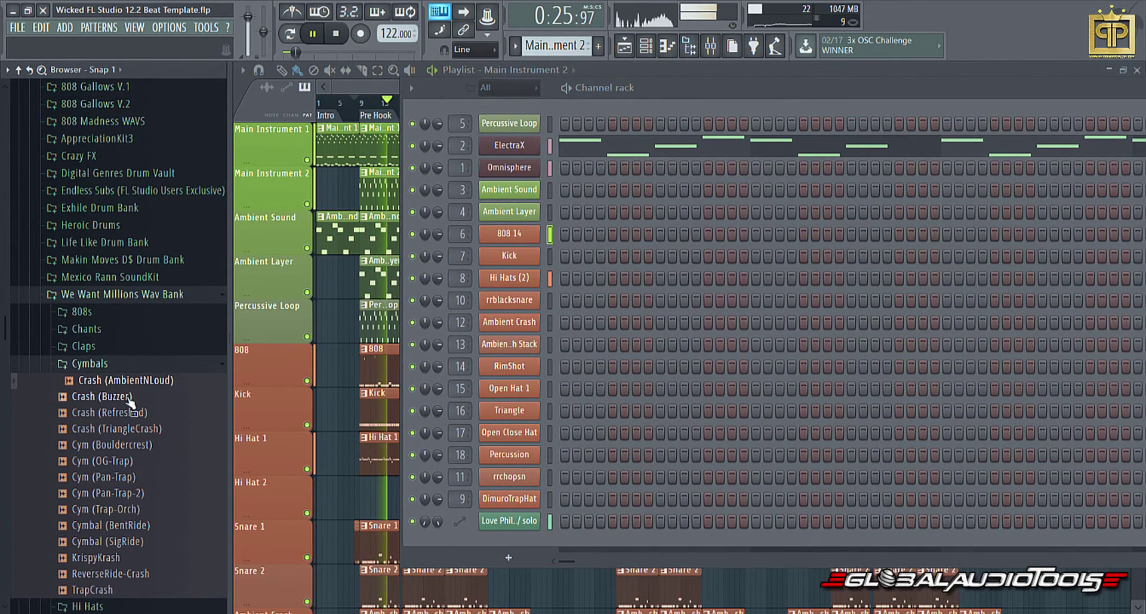
{"action": "left_click_drag", "start_coordinate": [127, 395], "coordinate": [492, 345]}
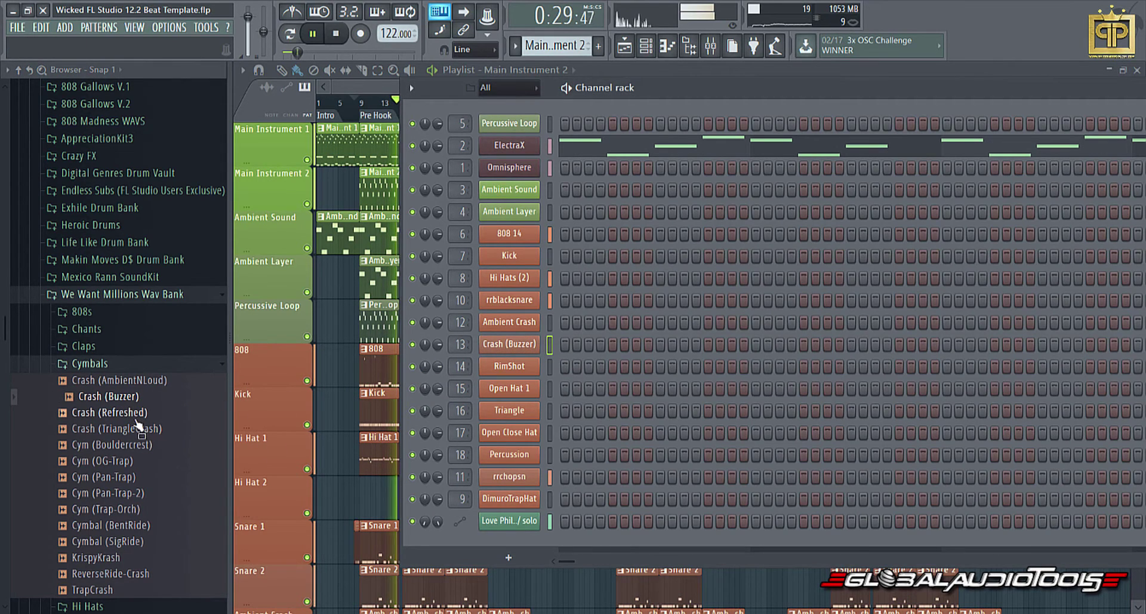
{"action": "left_click", "coordinate": [127, 429]}
{"action": "left_click_drag", "start_coordinate": [127, 380], "coordinate": [498, 321]}
{"action": "left_click", "coordinate": [204, 361]}
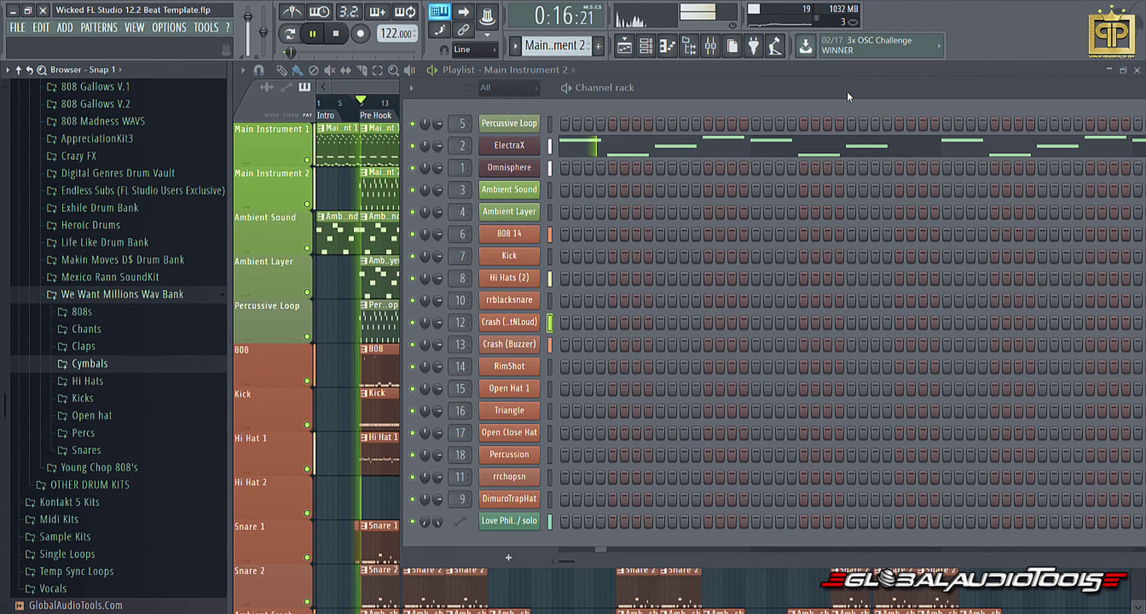
{"action": "left_click_drag", "start_coordinate": [847, 91], "coordinate": [987, 198]}
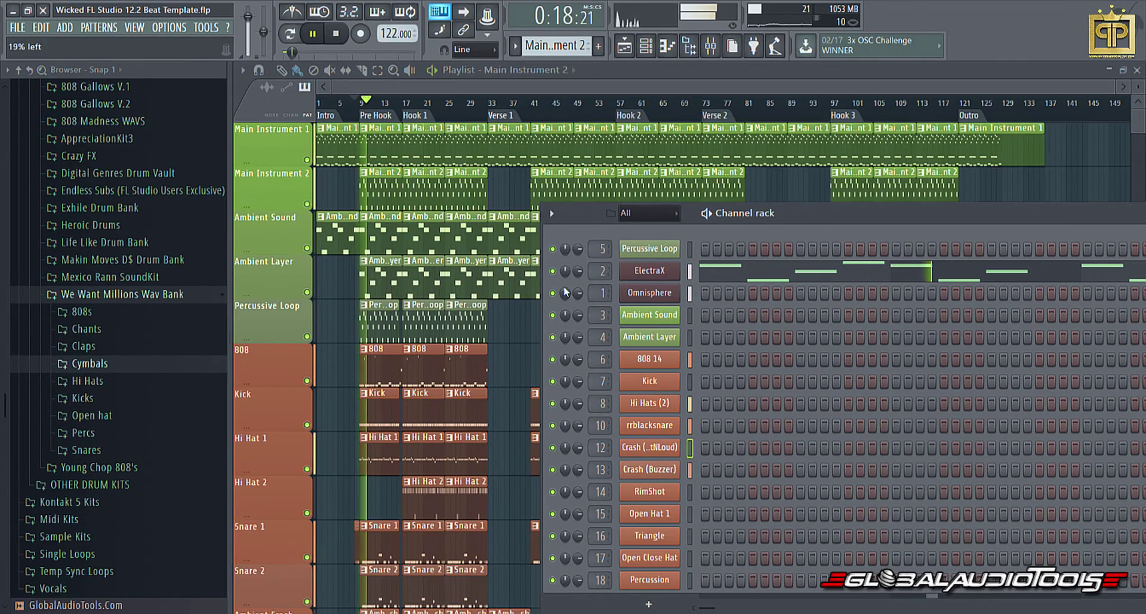
- Show the mixer and expand the 808 Chase Davis Drum Bank folder in the Browser
{"action": "scroll", "coordinate": [385, 444], "scroll_direction": "down", "scroll_amount": 3}
{"action": "scroll", "coordinate": [385, 444], "scroll_direction": "down", "scroll_amount": 10}
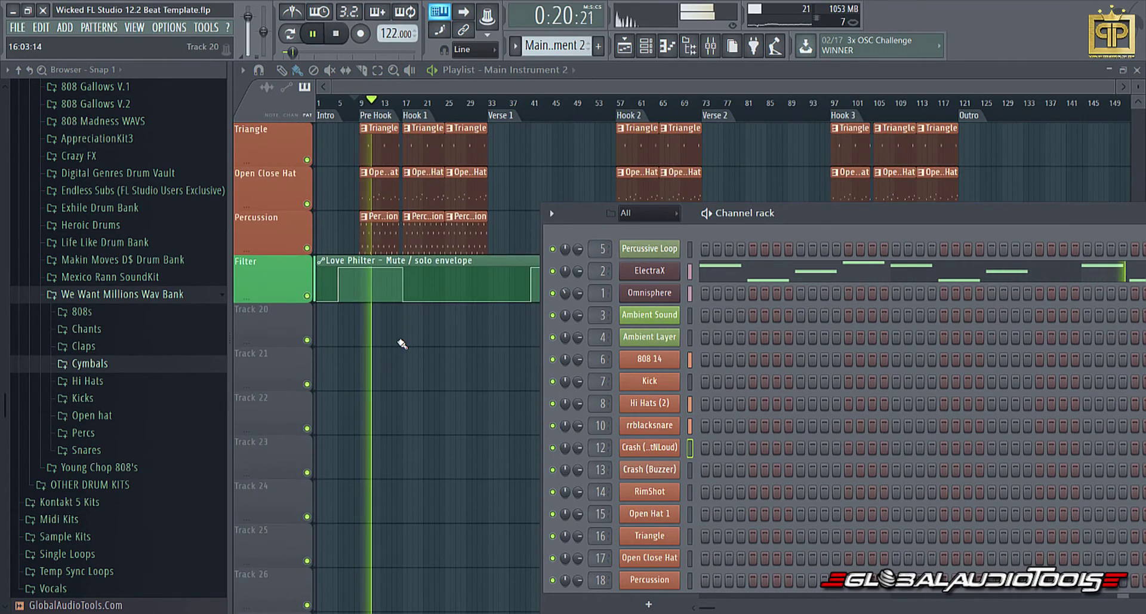
{"action": "scroll", "coordinate": [401, 345], "scroll_direction": "up", "scroll_amount": 13}
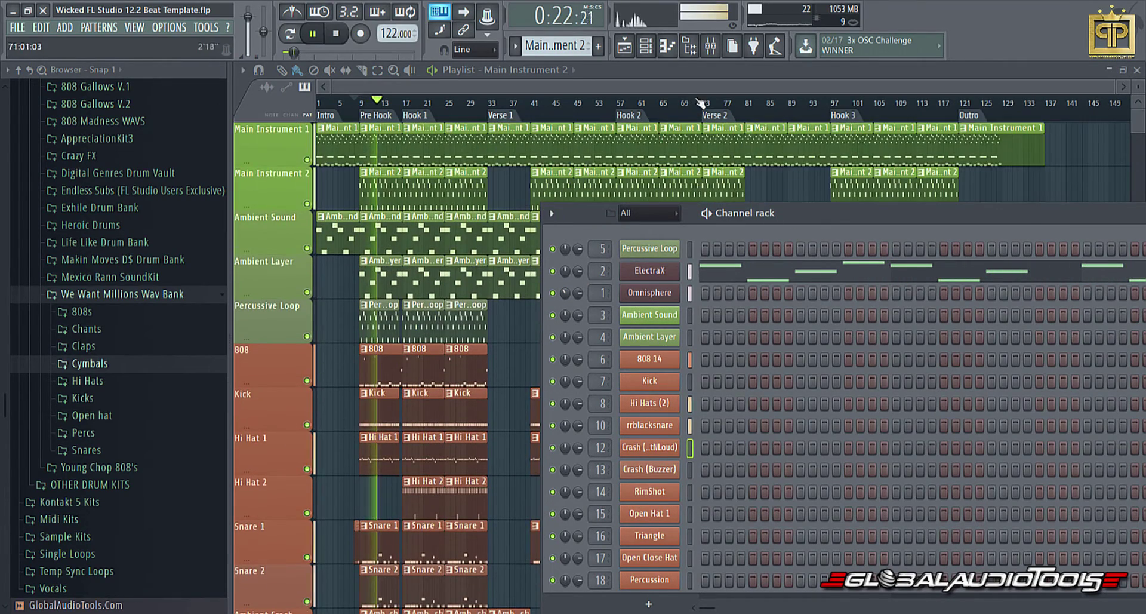
{"action": "left_click", "coordinate": [724, 53]}
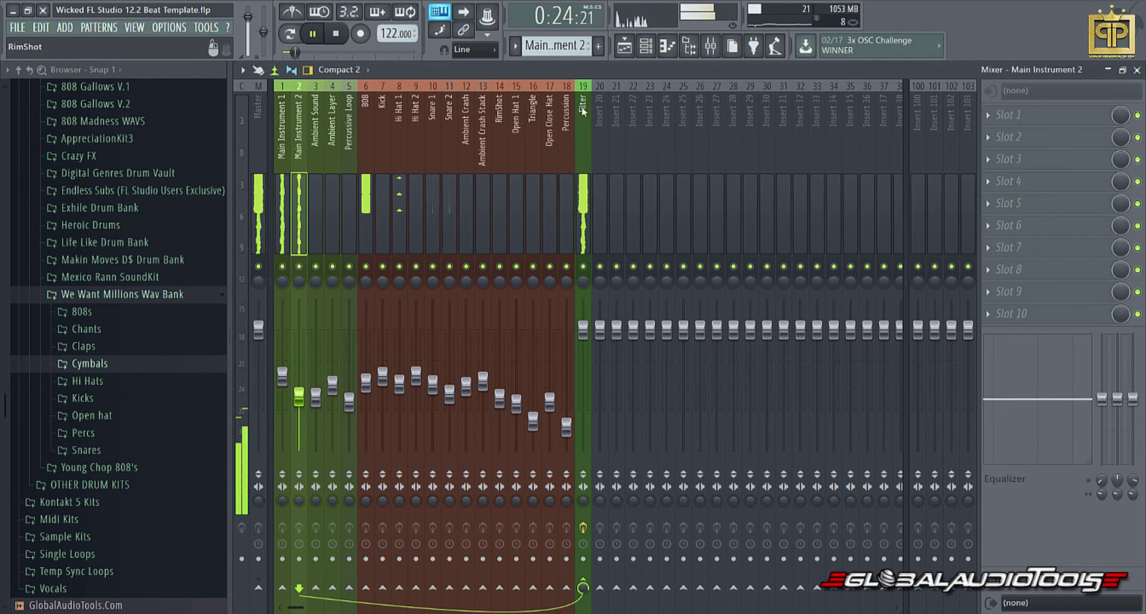
{"action": "scroll", "coordinate": [134, 173], "scroll_direction": "up", "scroll_amount": 4}
{"action": "scroll", "coordinate": [133, 231], "scroll_direction": "down", "scroll_amount": 3}
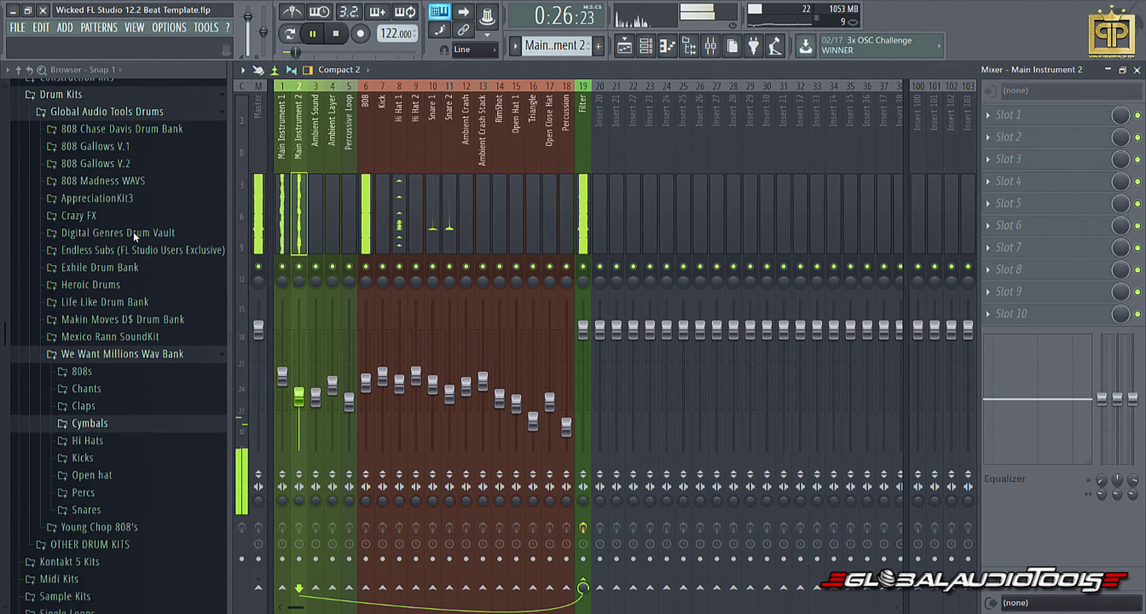
{"action": "scroll", "coordinate": [119, 236], "scroll_direction": "up", "scroll_amount": 1}
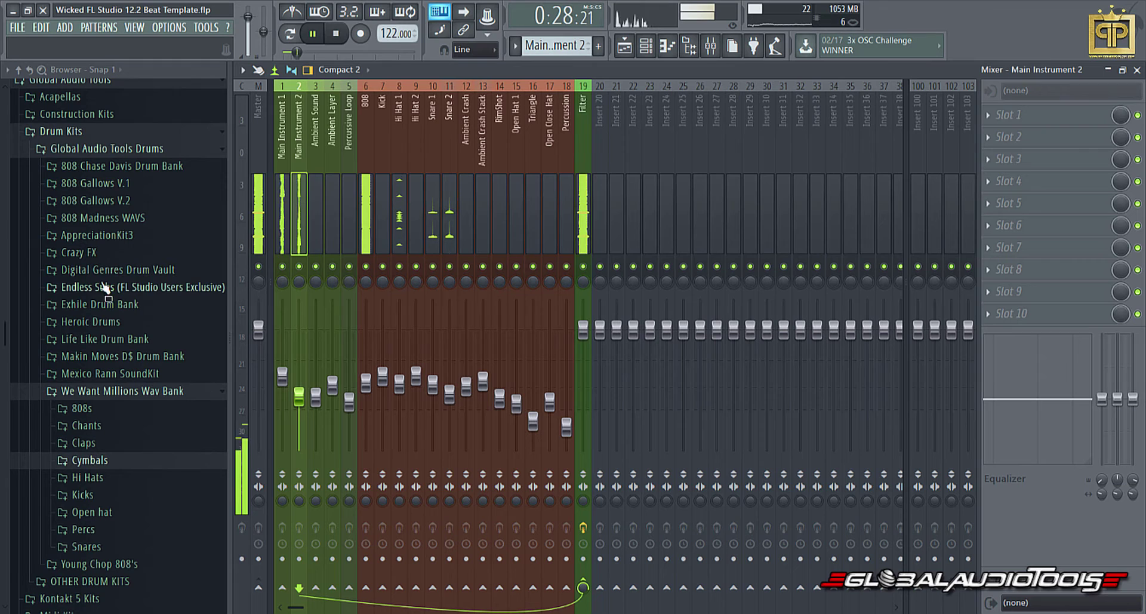
{"action": "left_click", "coordinate": [120, 166]}
- Load Chase Rim Shot from the Chase Davis Percussion folder onto channel 14, replacing RimShot
{"action": "left_click", "coordinate": [1137, 70]}
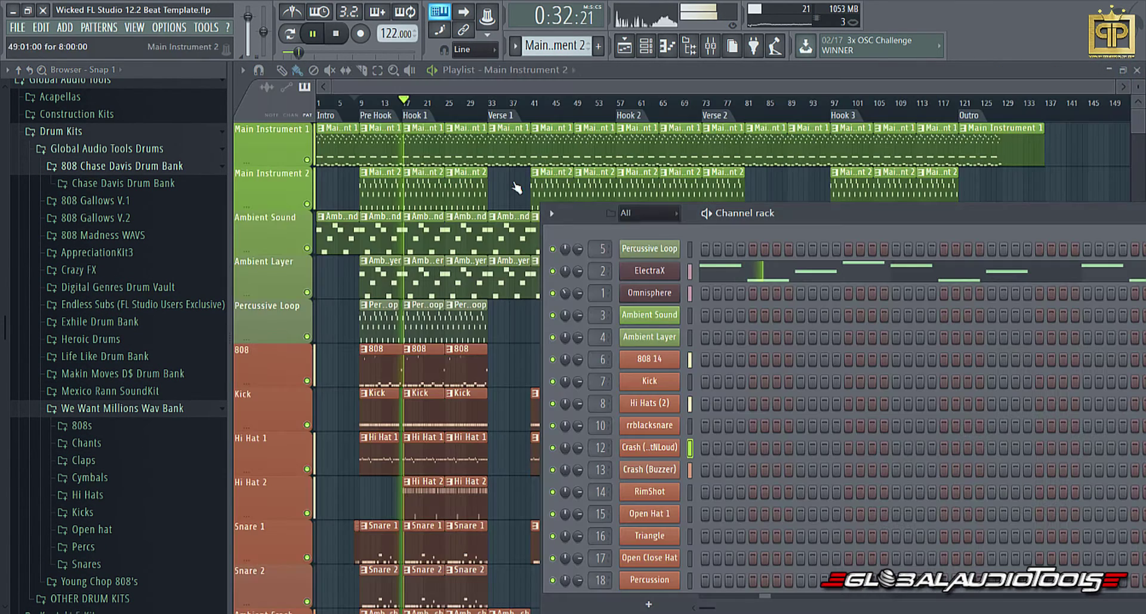
{"action": "left_click", "coordinate": [116, 184]}
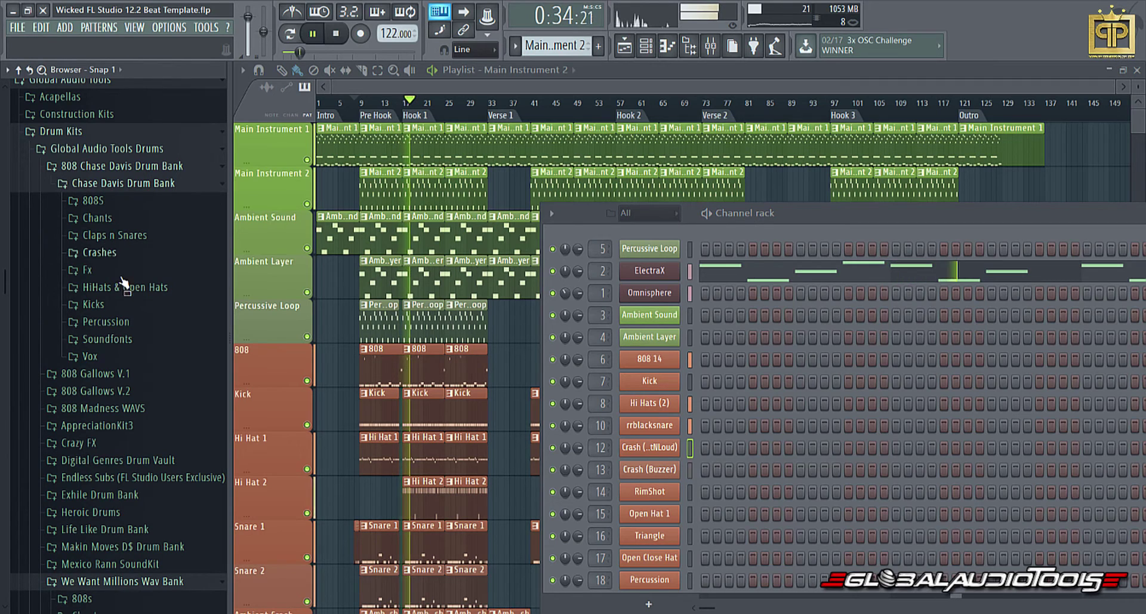
{"action": "left_click", "coordinate": [110, 323]}
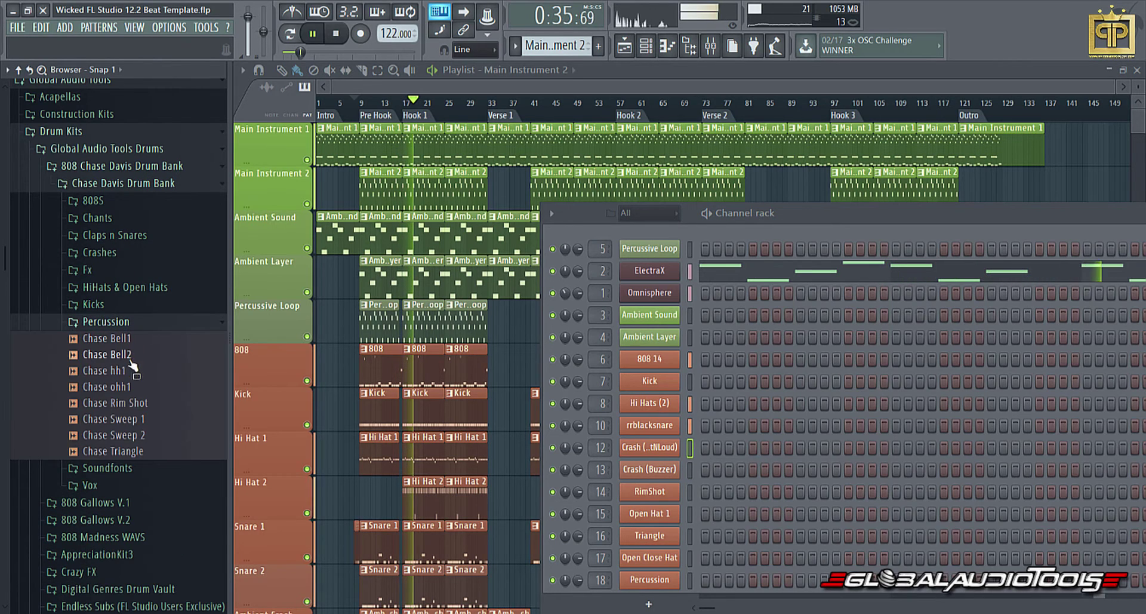
{"action": "left_click", "coordinate": [126, 404]}
{"action": "left_click_drag", "start_coordinate": [128, 411], "coordinate": [649, 491]}
- Collapse the Percussion, Chase Davis Drum Bank and Drum Kits folders in the Browser
{"action": "left_click", "coordinate": [114, 322]}
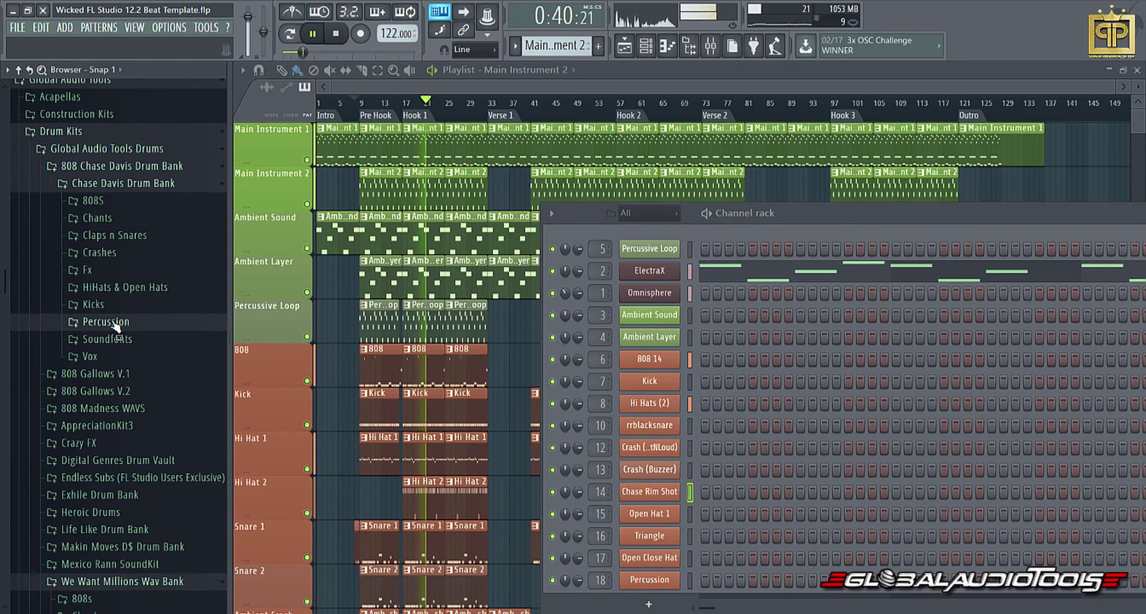
{"action": "left_click", "coordinate": [89, 183]}
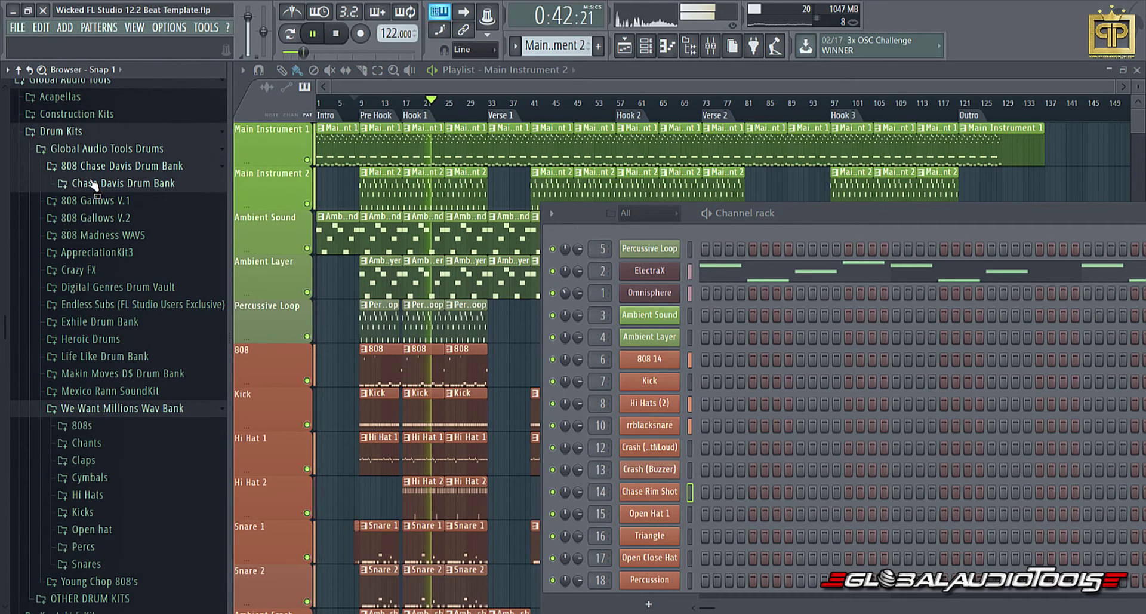
{"action": "left_click", "coordinate": [59, 131]}
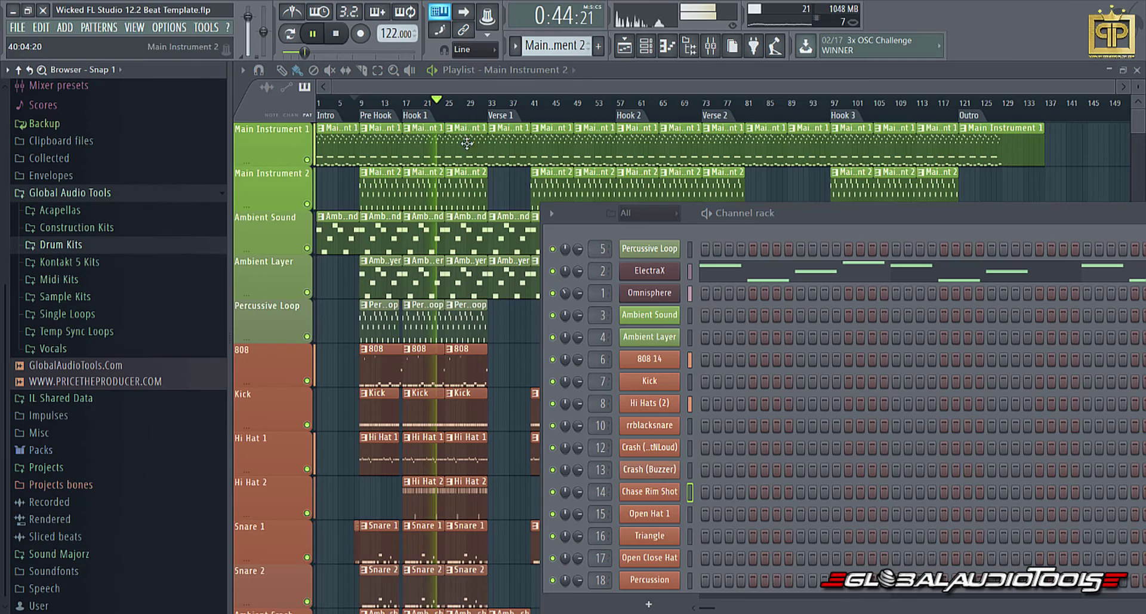
- Hide the channel list, bring up the mixer with F9 and stop the song's playback
{"action": "key", "text": "F6"}
{"action": "scroll", "coordinate": [573, 298], "scroll_direction": "down", "scroll_amount": 5}
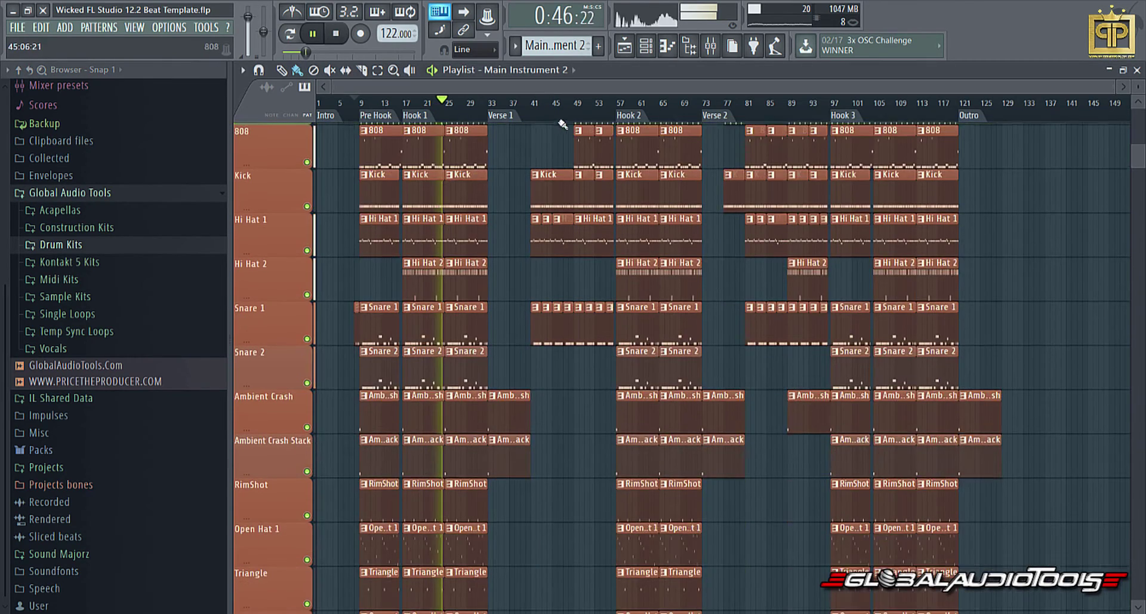
{"action": "key", "text": "F9"}
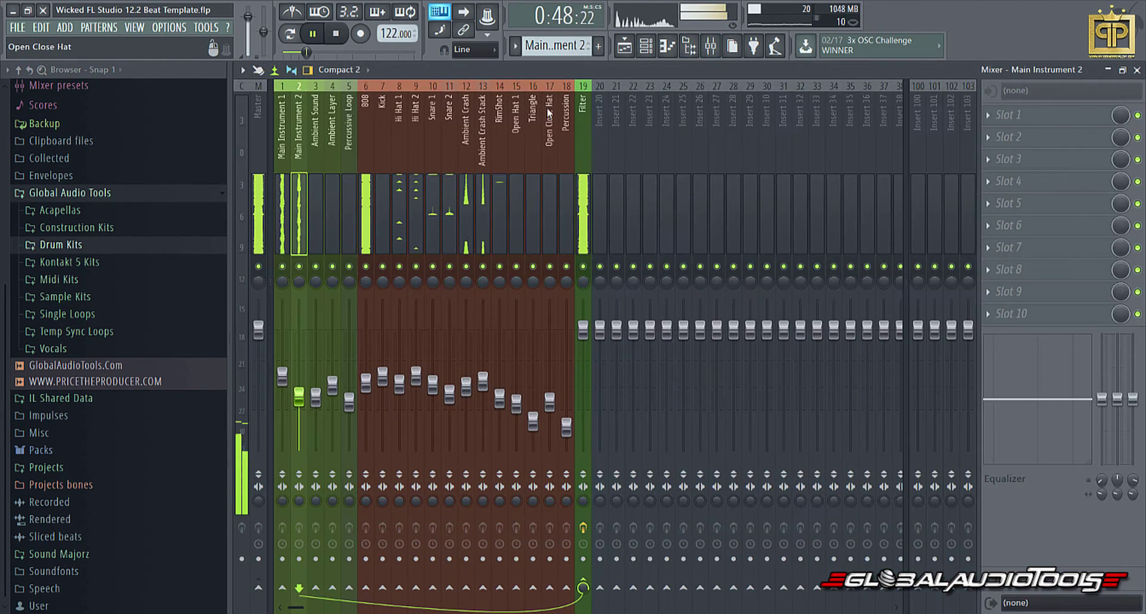
{"action": "key", "text": "space"}
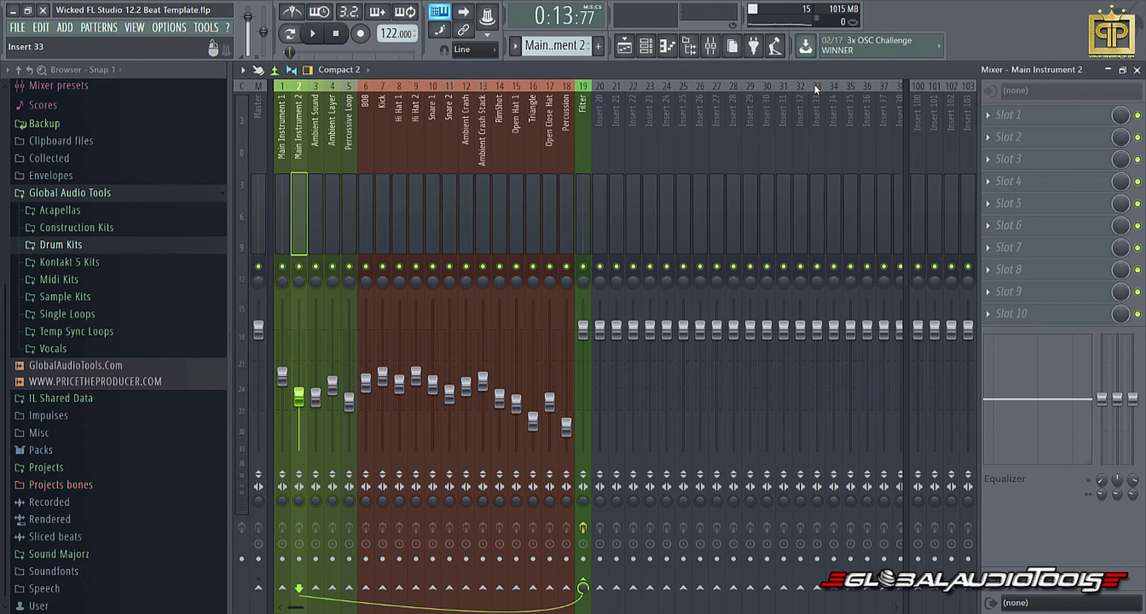
- Close the mixer and scroll the playlist to show the full Intro-to-Outro arrangement
{"action": "left_click", "coordinate": [1137, 71]}
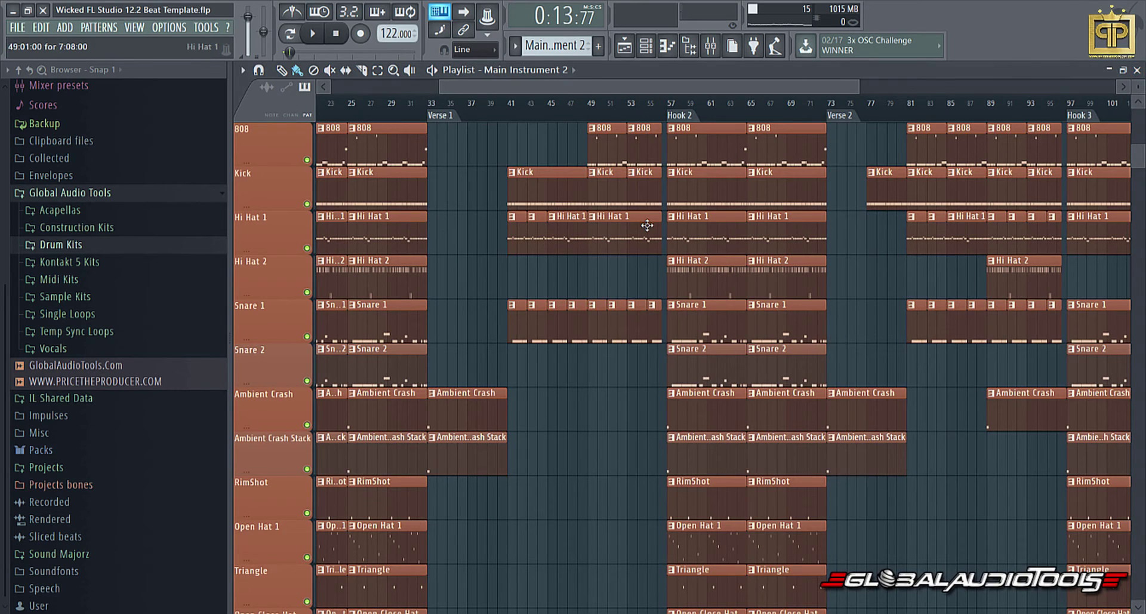
{"action": "scroll", "coordinate": [683, 337], "scroll_direction": "up", "scroll_amount": 4}
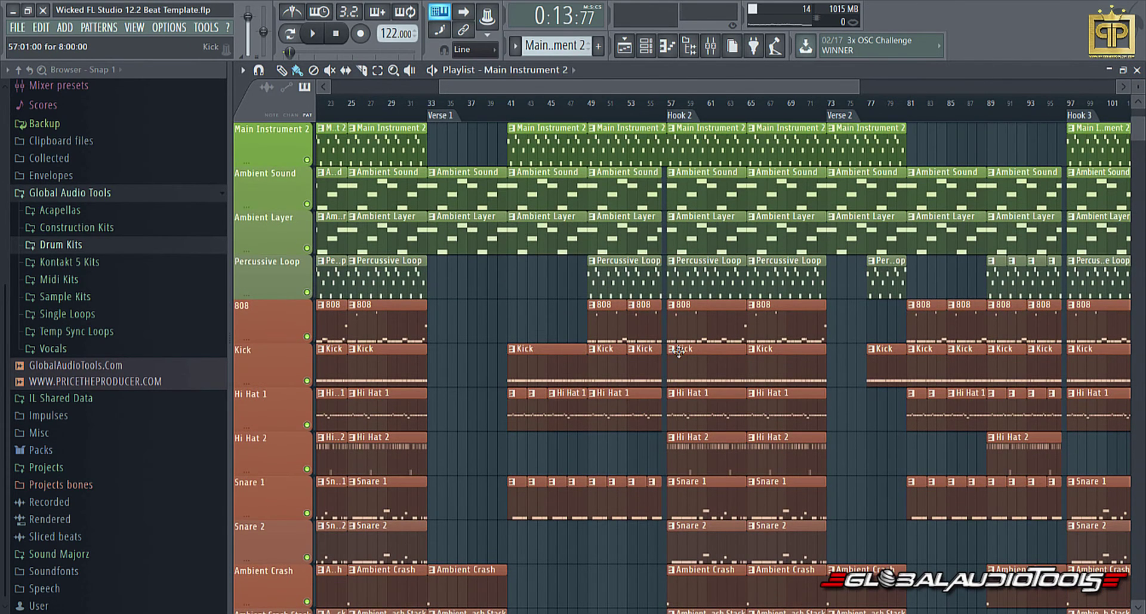
{"action": "scroll", "coordinate": [679, 352], "scroll_direction": "up", "scroll_amount": 1}
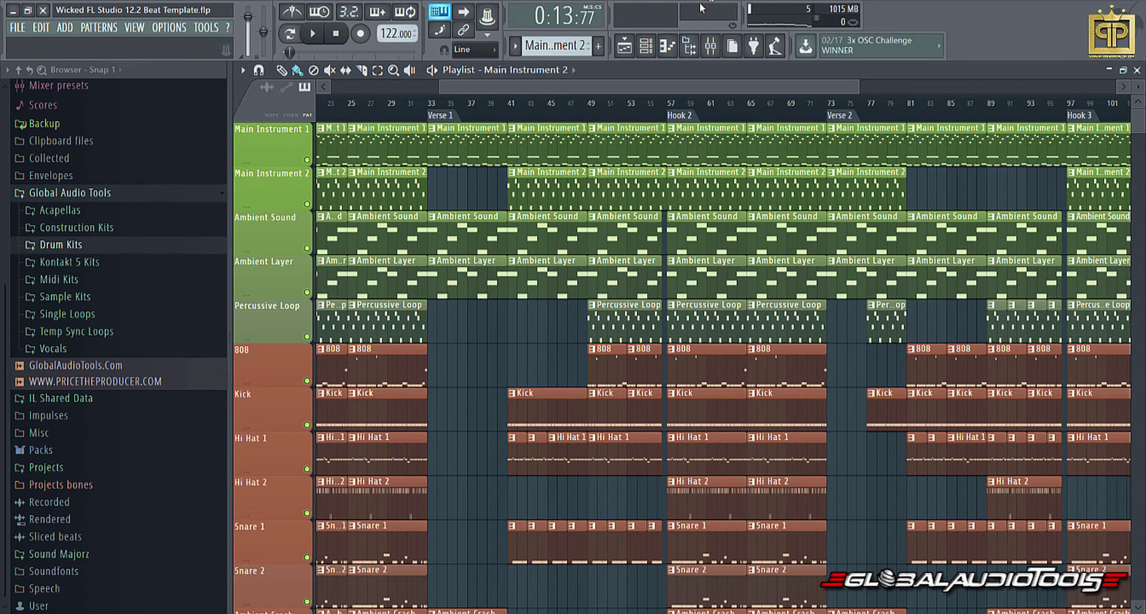
{"action": "scroll", "coordinate": [681, 110], "scroll_direction": "down", "scroll_amount": 4}
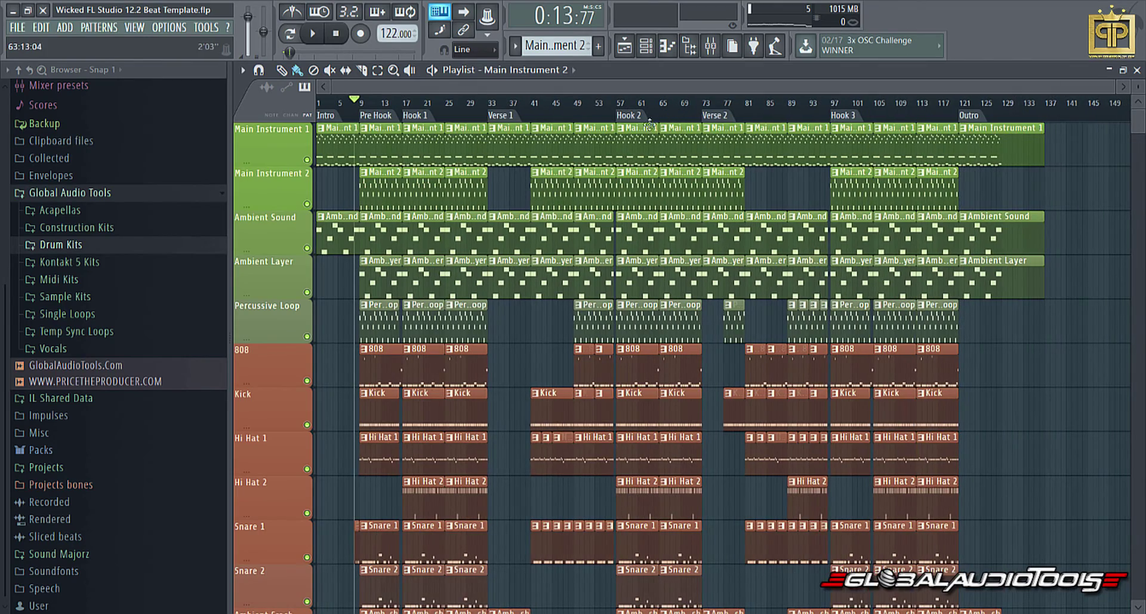
{"action": "scroll", "coordinate": [691, 262], "scroll_direction": "down", "scroll_amount": 10}
{"action": "scroll", "coordinate": [691, 263], "scroll_direction": "up", "scroll_amount": 10}
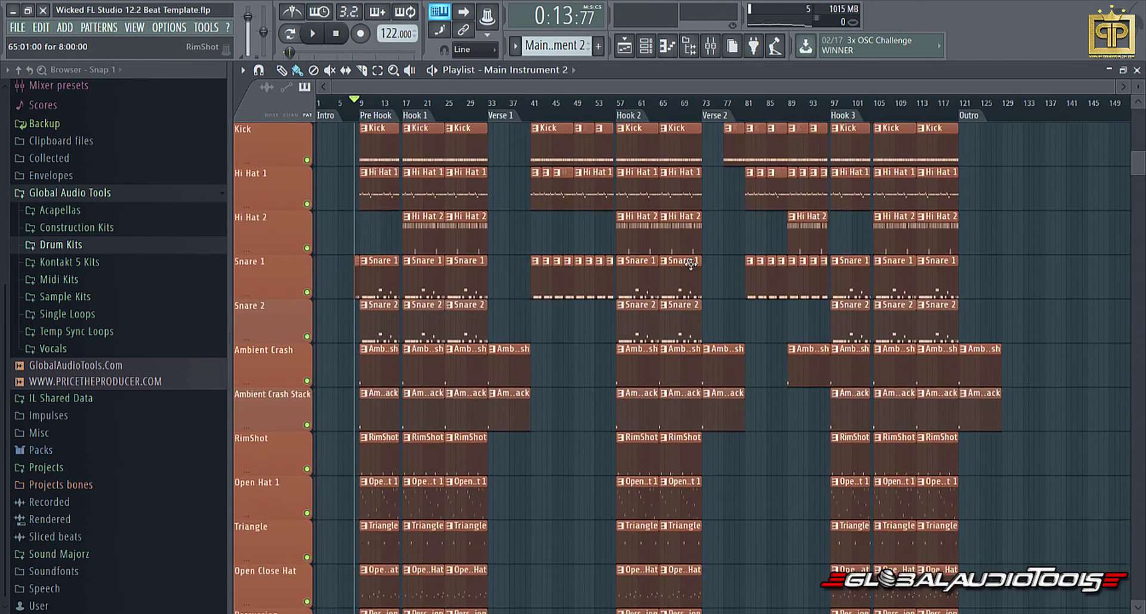